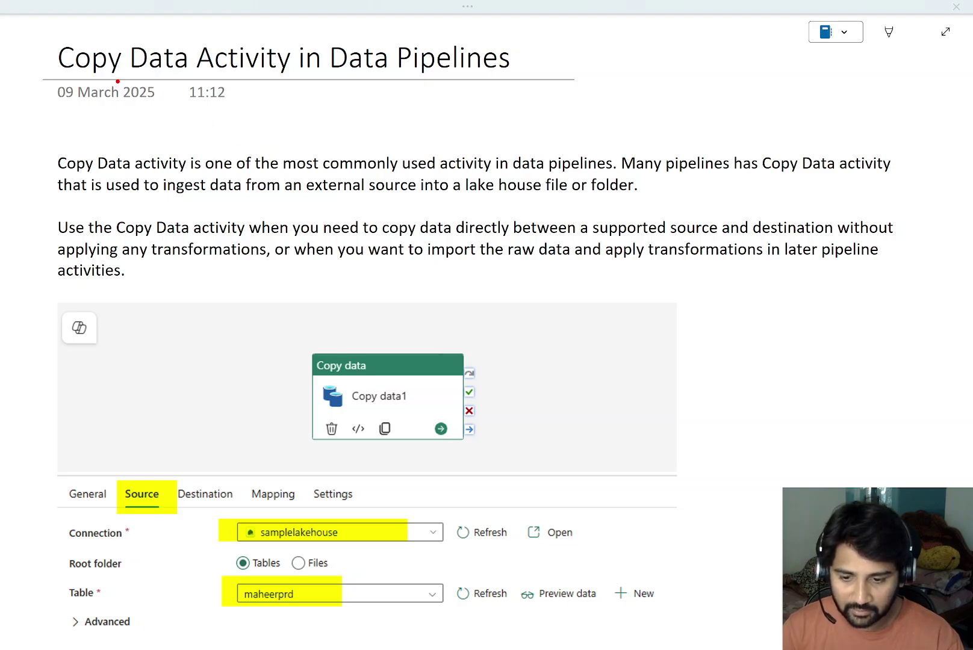
Step: Ink a red arrow at the Copy Data Activity title and underline 'used activity in data pipelines'
{"action": "left_click_drag", "start_coordinate": [125, 77], "coordinate": [149, 128]}
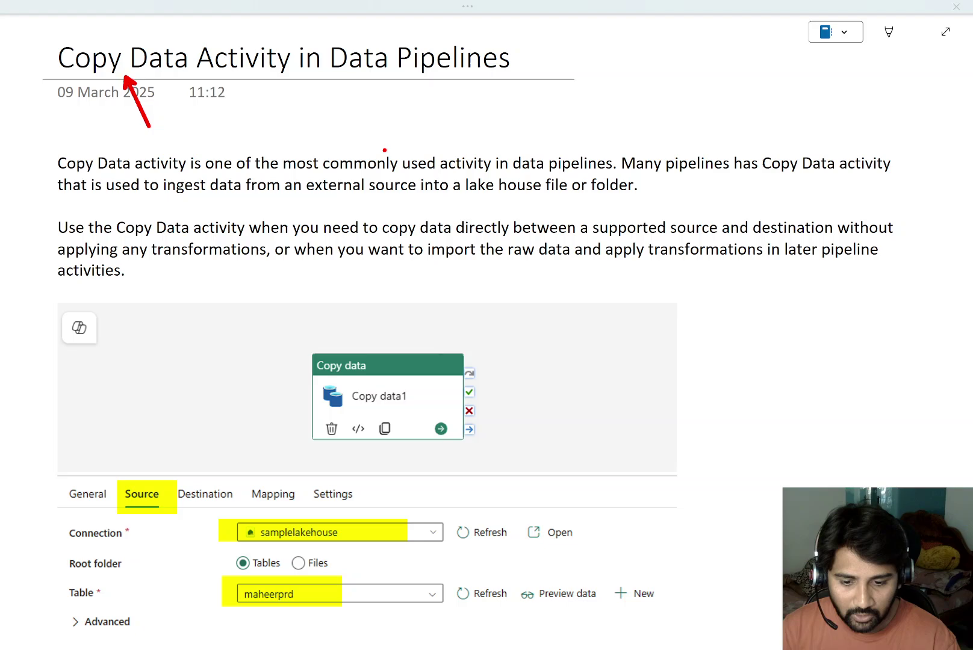
{"action": "left_click_drag", "start_coordinate": [380, 170], "coordinate": [583, 175]}
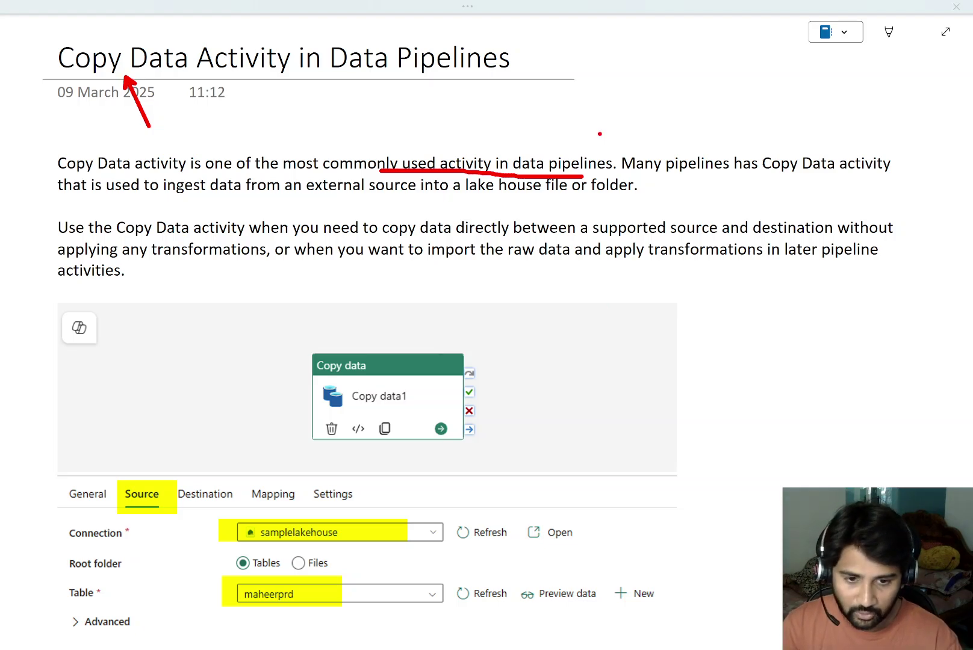
Step: Clear the annotations and, on Whiteboard with the pen, sketch a source box labelled sql
{"action": "key", "text": "e"}
{"action": "key", "text": "alt+Tab"}
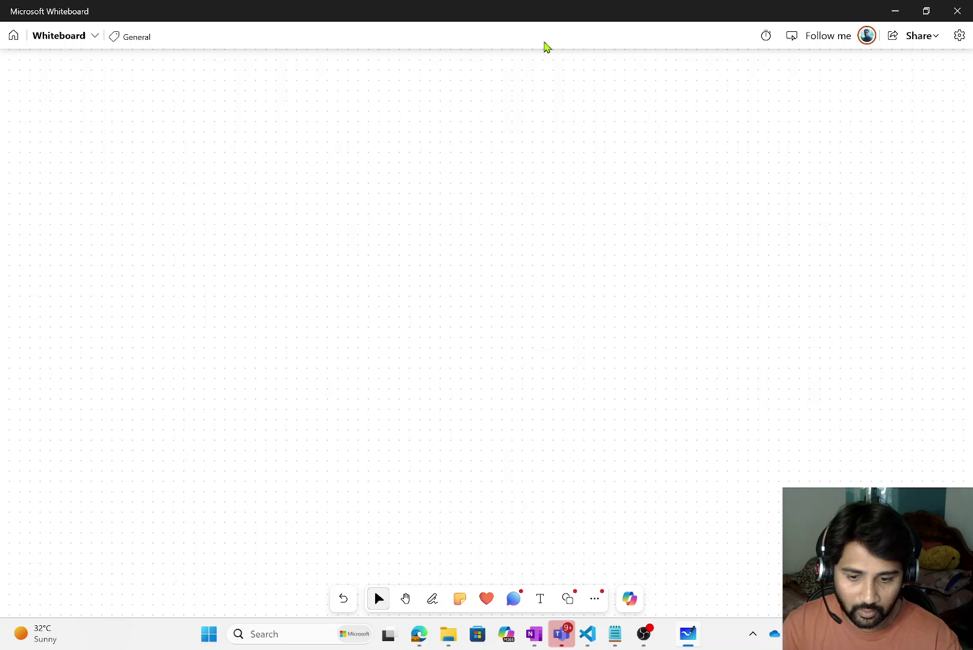
{"action": "left_click", "coordinate": [432, 599]}
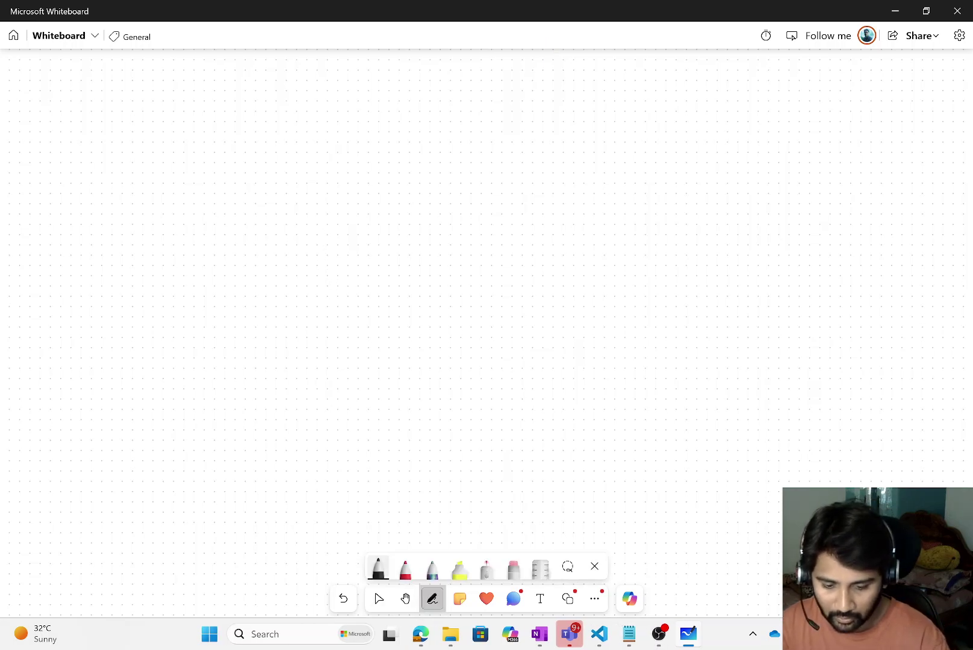
{"action": "left_click_drag", "start_coordinate": [174, 140], "coordinate": [179, 256]}
{"action": "mouse_move", "coordinate": [169, 150]}
{"action": "left_mouse_down"}
{"action": "mouse_move", "coordinate": [275, 119]}
{"action": "mouse_move", "coordinate": [285, 249]}
{"action": "mouse_move", "coordinate": [228, 242]}
{"action": "mouse_move", "coordinate": [185, 258]}
{"action": "left_mouse_up"}
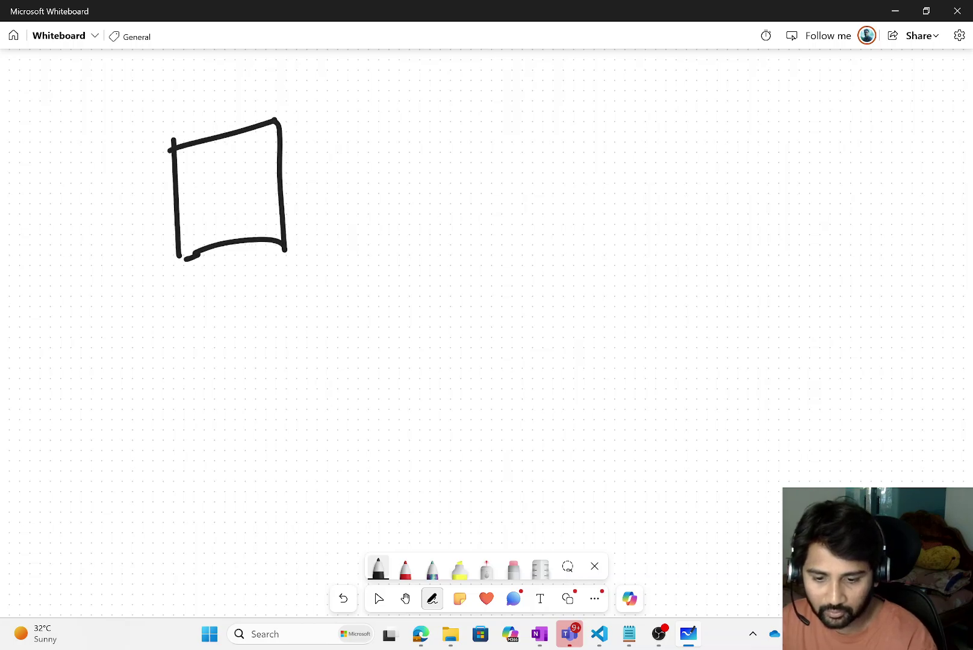
{"action": "left_click_drag", "start_coordinate": [152, 77], "coordinate": [125, 127]}
{"action": "mouse_move", "coordinate": [187, 95]}
{"action": "left_mouse_down"}
{"action": "mouse_move", "coordinate": [179, 109]}
{"action": "mouse_move", "coordinate": [283, 91]}
{"action": "mouse_move", "coordinate": [350, 104]}
{"action": "left_mouse_up"}
{"action": "mouse_move", "coordinate": [208, 152]}
{"action": "left_mouse_down"}
{"action": "mouse_move", "coordinate": [187, 168]}
{"action": "mouse_move", "coordinate": [194, 188]}
{"action": "left_mouse_up"}
{"action": "mouse_move", "coordinate": [236, 161]}
{"action": "left_mouse_down"}
{"action": "mouse_move", "coordinate": [219, 180]}
{"action": "mouse_move", "coordinate": [238, 183]}
{"action": "left_mouse_up"}
{"action": "mouse_move", "coordinate": [247, 145]}
{"action": "left_mouse_down"}
{"action": "mouse_move", "coordinate": [244, 176]}
{"action": "mouse_move", "coordinate": [265, 171]}
{"action": "left_mouse_up"}
{"action": "mouse_move", "coordinate": [203, 208]}
{"action": "left_mouse_down"}
{"action": "mouse_move", "coordinate": [208, 244]}
{"action": "mouse_move", "coordinate": [247, 213]}
{"action": "mouse_move", "coordinate": [278, 232]}
{"action": "left_mouse_up"}
{"action": "left_click_drag", "start_coordinate": [265, 234], "coordinate": [302, 222]}
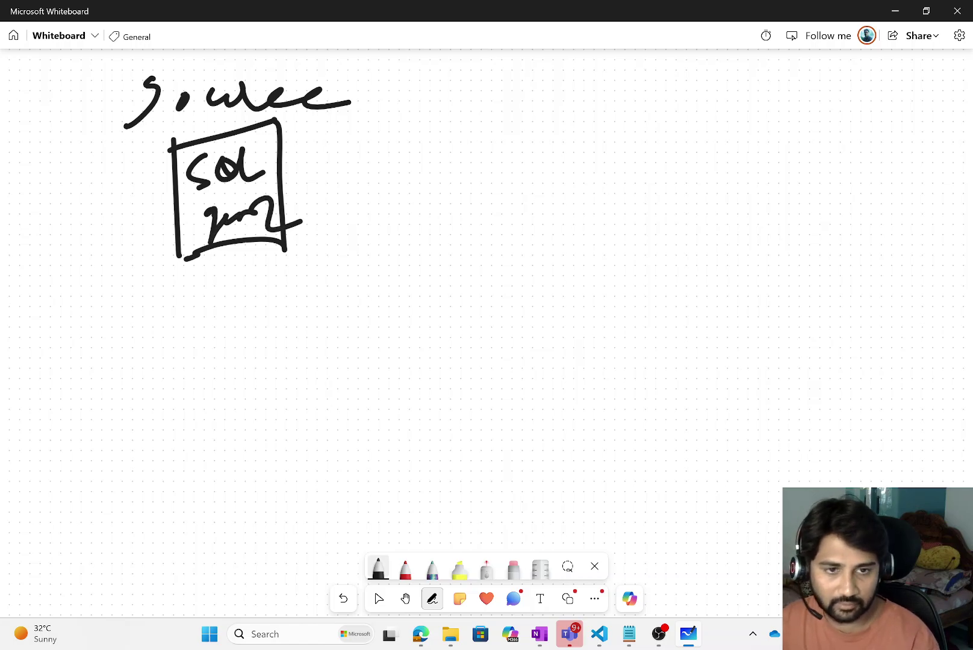
Step: Sketch the Sink box on the right with a Sink label above it
{"action": "mouse_move", "coordinate": [696, 136]}
{"action": "left_mouse_down"}
{"action": "mouse_move", "coordinate": [687, 282]}
{"action": "mouse_move", "coordinate": [858, 127]}
{"action": "mouse_move", "coordinate": [694, 277]}
{"action": "left_mouse_up"}
{"action": "mouse_move", "coordinate": [647, 88]}
{"action": "left_mouse_down"}
{"action": "mouse_move", "coordinate": [666, 85]}
{"action": "mouse_move", "coordinate": [635, 137]}
{"action": "left_mouse_up"}
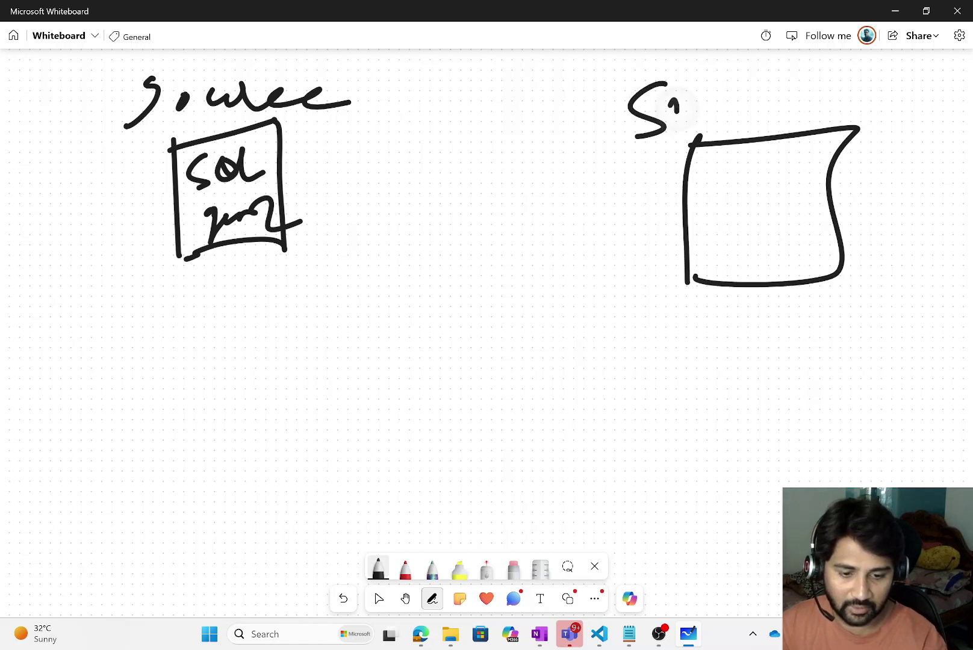
{"action": "left_click", "coordinate": [680, 91]}
{"action": "mouse_move", "coordinate": [680, 100]}
{"action": "left_mouse_down"}
{"action": "mouse_move", "coordinate": [677, 123]}
{"action": "mouse_move", "coordinate": [701, 102]}
{"action": "mouse_move", "coordinate": [740, 118]}
{"action": "left_mouse_up"}
{"action": "mouse_move", "coordinate": [765, 85]}
{"action": "left_mouse_down"}
{"action": "mouse_move", "coordinate": [747, 114]}
{"action": "mouse_move", "coordinate": [770, 124]}
{"action": "left_mouse_up"}
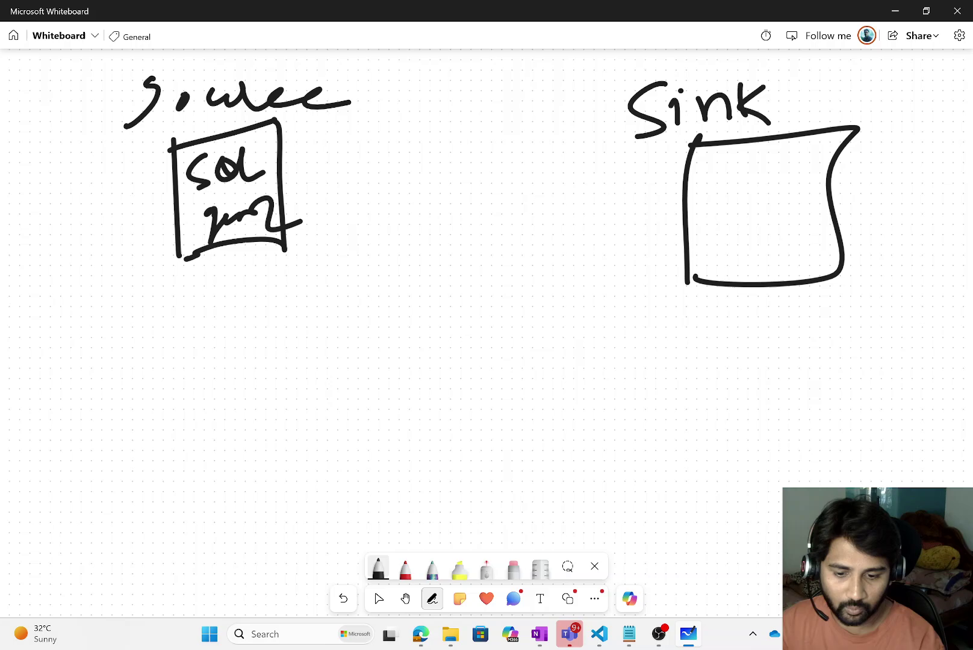
Step: Draw a dashed arrow from sql to Sink labelled 'data'
{"action": "left_click_drag", "start_coordinate": [299, 183], "coordinate": [571, 179]}
{"action": "mouse_move", "coordinate": [607, 180]}
{"action": "left_mouse_down"}
{"action": "mouse_move", "coordinate": [682, 179]}
{"action": "mouse_move", "coordinate": [656, 198]}
{"action": "left_mouse_up"}
{"action": "left_click_drag", "start_coordinate": [433, 100], "coordinate": [444, 145]}
{"action": "mouse_move", "coordinate": [445, 127]}
{"action": "left_mouse_down"}
{"action": "mouse_move", "coordinate": [410, 128]}
{"action": "mouse_move", "coordinate": [443, 142]}
{"action": "left_mouse_up"}
{"action": "mouse_move", "coordinate": [489, 115]}
{"action": "left_mouse_down"}
{"action": "mouse_move", "coordinate": [461, 124]}
{"action": "mouse_move", "coordinate": [506, 135]}
{"action": "left_mouse_up"}
{"action": "left_click_drag", "start_coordinate": [505, 94], "coordinate": [512, 145]}
{"action": "left_click_drag", "start_coordinate": [534, 107], "coordinate": [570, 143]}
{"action": "left_click_drag", "start_coordinate": [505, 107], "coordinate": [538, 101]}
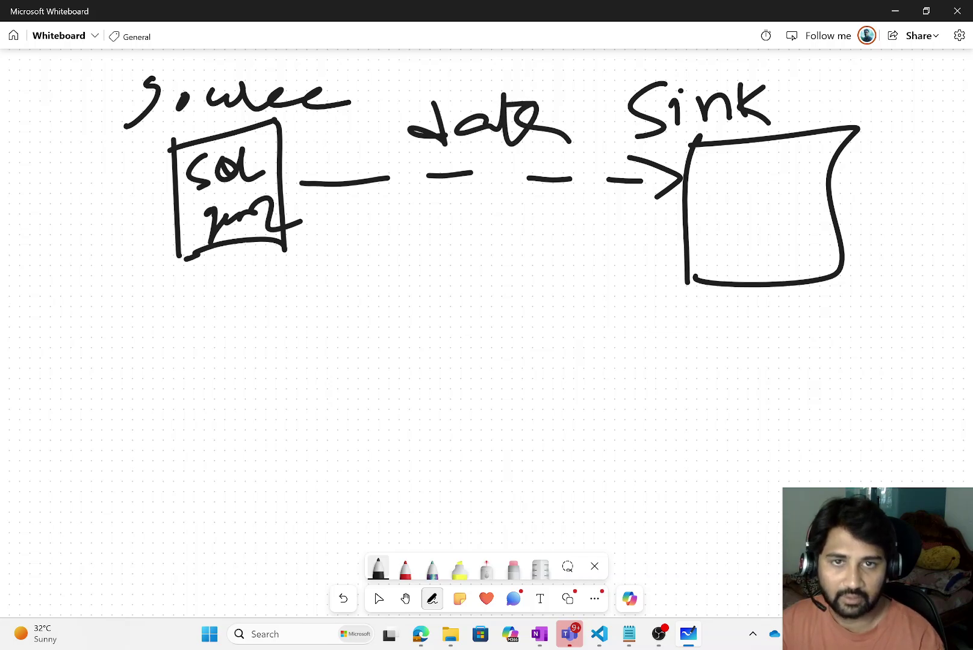
Step: Handwrite 'Copy Data' beneath the dashed arrow
{"action": "left_click_drag", "start_coordinate": [386, 255], "coordinate": [345, 327]}
{"action": "mouse_move", "coordinate": [402, 285]}
{"action": "left_mouse_down"}
{"action": "mouse_move", "coordinate": [392, 283]}
{"action": "mouse_move", "coordinate": [444, 332]}
{"action": "left_mouse_up"}
{"action": "left_click_drag", "start_coordinate": [429, 290], "coordinate": [442, 307]}
{"action": "left_click_drag", "start_coordinate": [478, 262], "coordinate": [516, 279]}
{"action": "mouse_move", "coordinate": [521, 249]}
{"action": "left_mouse_down"}
{"action": "mouse_move", "coordinate": [516, 303]}
{"action": "mouse_move", "coordinate": [557, 247]}
{"action": "left_mouse_up"}
{"action": "left_click_drag", "start_coordinate": [401, 384], "coordinate": [409, 433]}
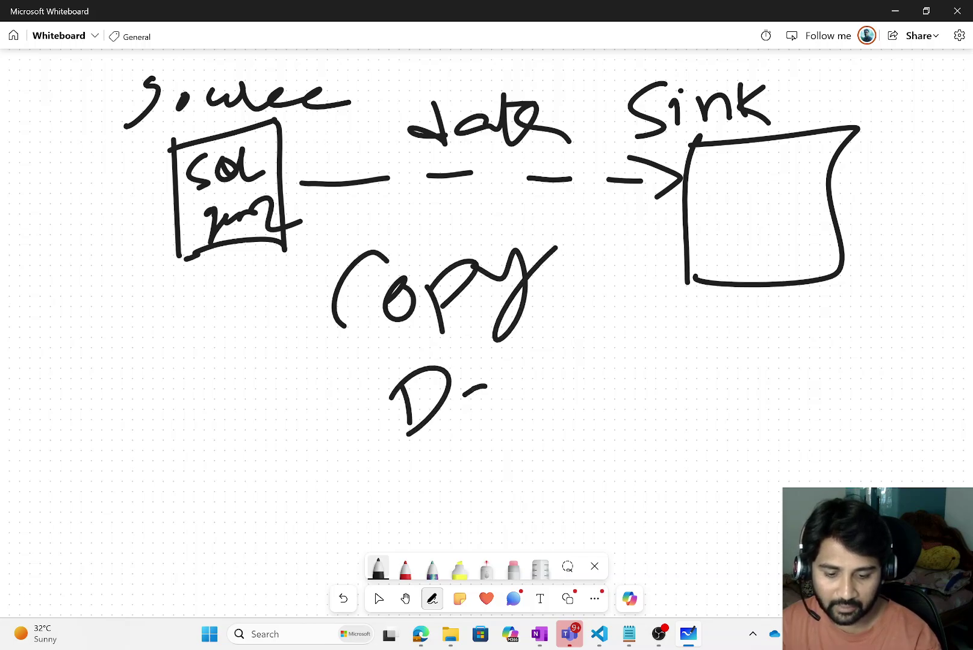
{"action": "left_click_drag", "start_coordinate": [455, 404], "coordinate": [512, 374]}
{"action": "mouse_move", "coordinate": [504, 343]}
{"action": "left_mouse_down"}
{"action": "mouse_move", "coordinate": [512, 390]}
{"action": "mouse_move", "coordinate": [548, 358]}
{"action": "left_mouse_up"}
{"action": "left_click_drag", "start_coordinate": [512, 347], "coordinate": [545, 344]}
{"action": "left_click_drag", "start_coordinate": [540, 362], "coordinate": [569, 368]}
{"action": "left_click_drag", "start_coordinate": [493, 354], "coordinate": [530, 343]}
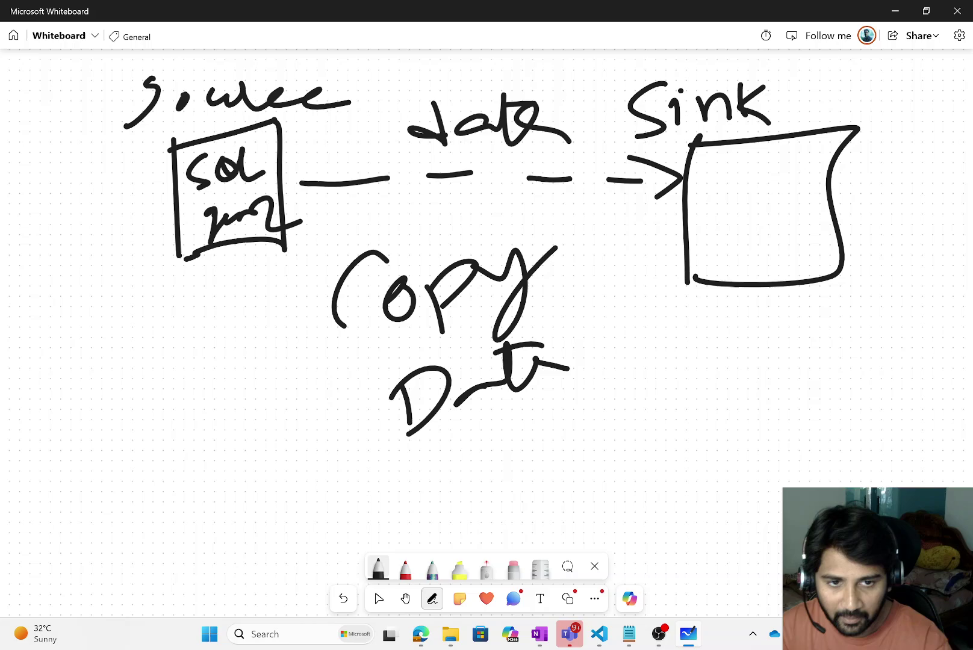
Step: Write an underlined 'Notrans' note at the lower left
{"action": "mouse_move", "coordinate": [59, 409]}
{"action": "left_mouse_down"}
{"action": "mouse_move", "coordinate": [55, 441]}
{"action": "mouse_move", "coordinate": [83, 437]}
{"action": "left_mouse_up"}
{"action": "mouse_move", "coordinate": [77, 433]}
{"action": "left_mouse_down"}
{"action": "mouse_move", "coordinate": [80, 393]}
{"action": "mouse_move", "coordinate": [120, 416]}
{"action": "left_mouse_up"}
{"action": "left_click_drag", "start_coordinate": [145, 364], "coordinate": [158, 418]}
{"action": "left_click_drag", "start_coordinate": [128, 409], "coordinate": [151, 388]}
{"action": "mouse_move", "coordinate": [160, 382]}
{"action": "left_mouse_down"}
{"action": "mouse_move", "coordinate": [180, 402]}
{"action": "mouse_move", "coordinate": [216, 355]}
{"action": "mouse_move", "coordinate": [274, 343]}
{"action": "left_mouse_up"}
{"action": "left_click", "coordinate": [286, 365]}
{"action": "left_click_drag", "start_coordinate": [199, 419], "coordinate": [280, 368]}
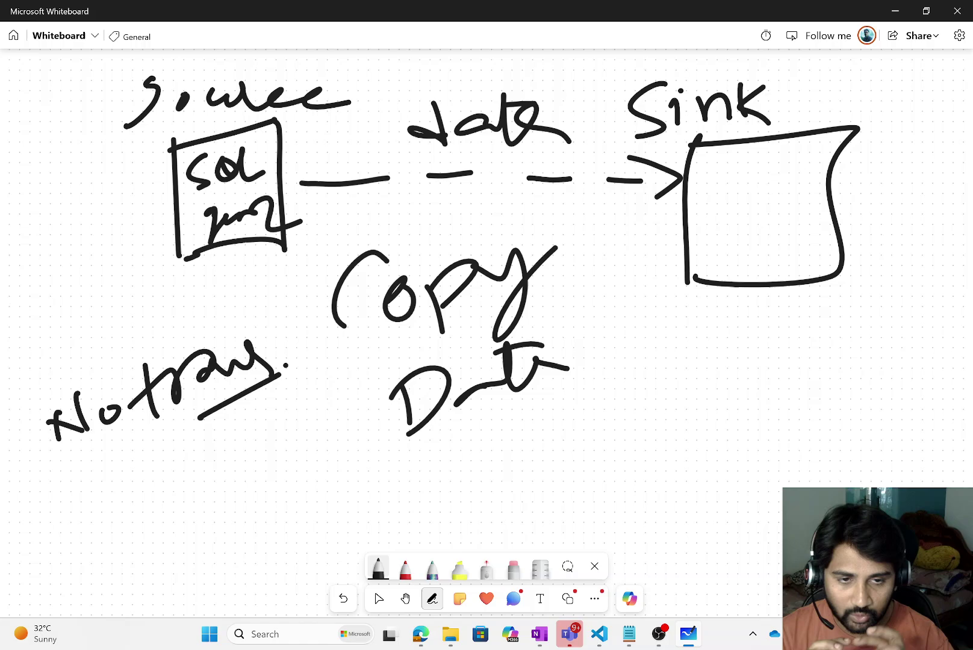
Step: Open samplelakehouse from My workspace in Edge and zoom the page to 110%
{"action": "mouse_move", "coordinate": [420, 634]}
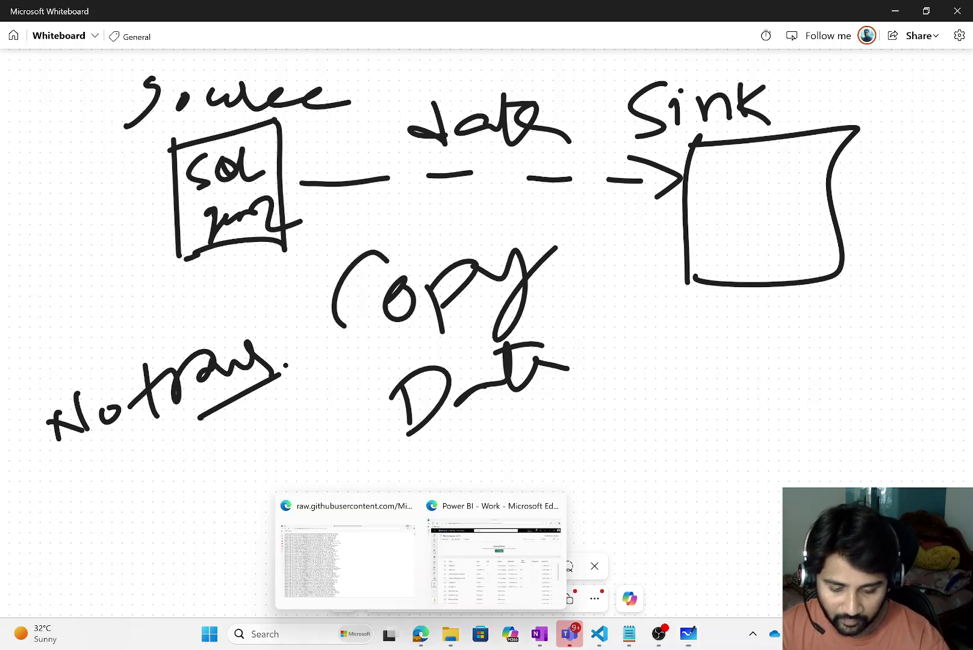
{"action": "left_click", "coordinate": [494, 554]}
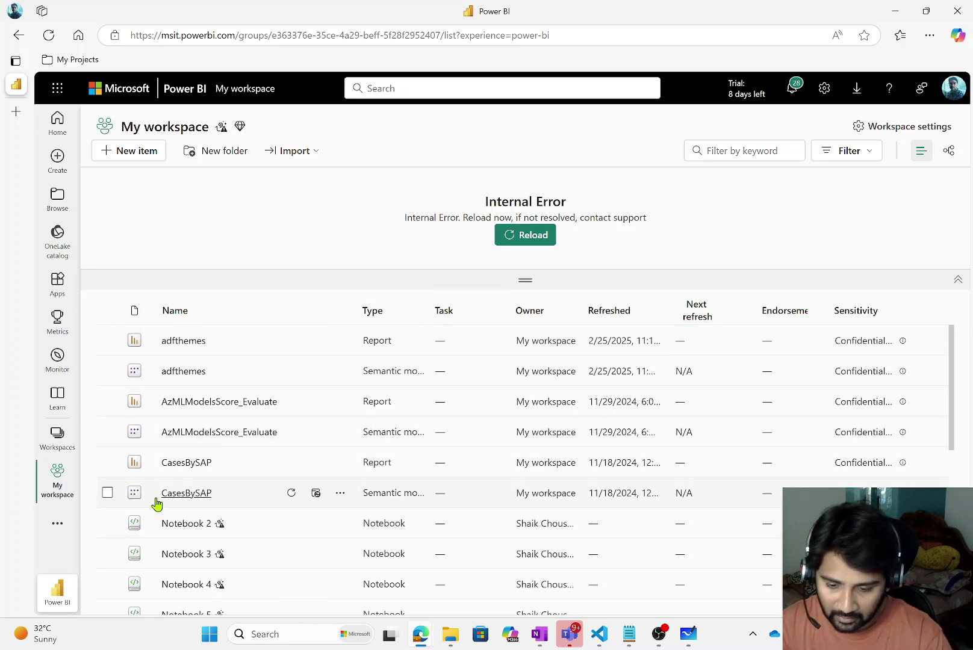
{"action": "scroll", "coordinate": [270, 464], "scroll_direction": "down", "scroll_amount": 6}
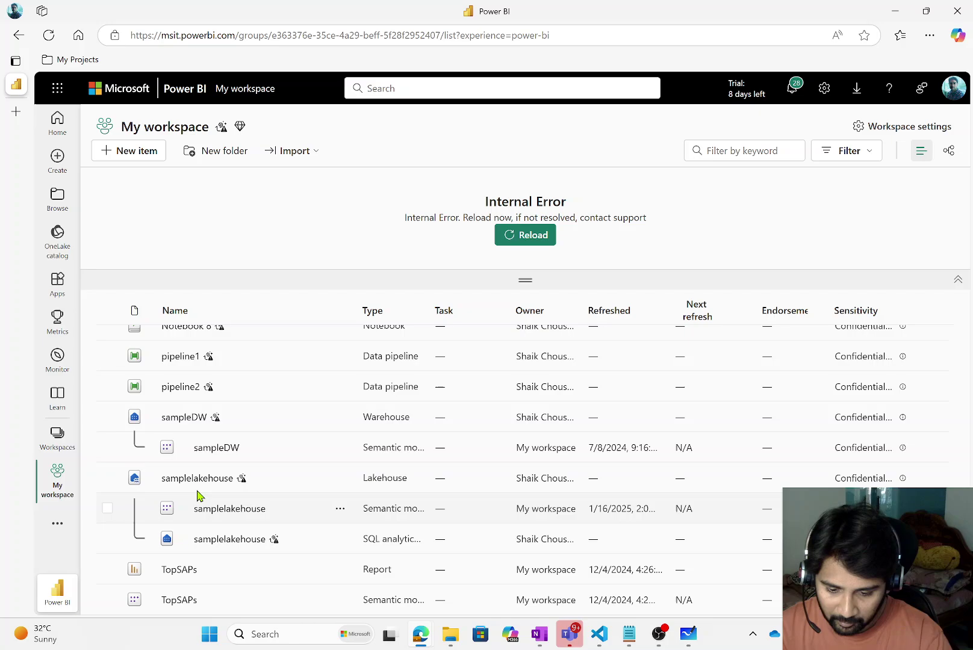
{"action": "left_click", "coordinate": [197, 479]}
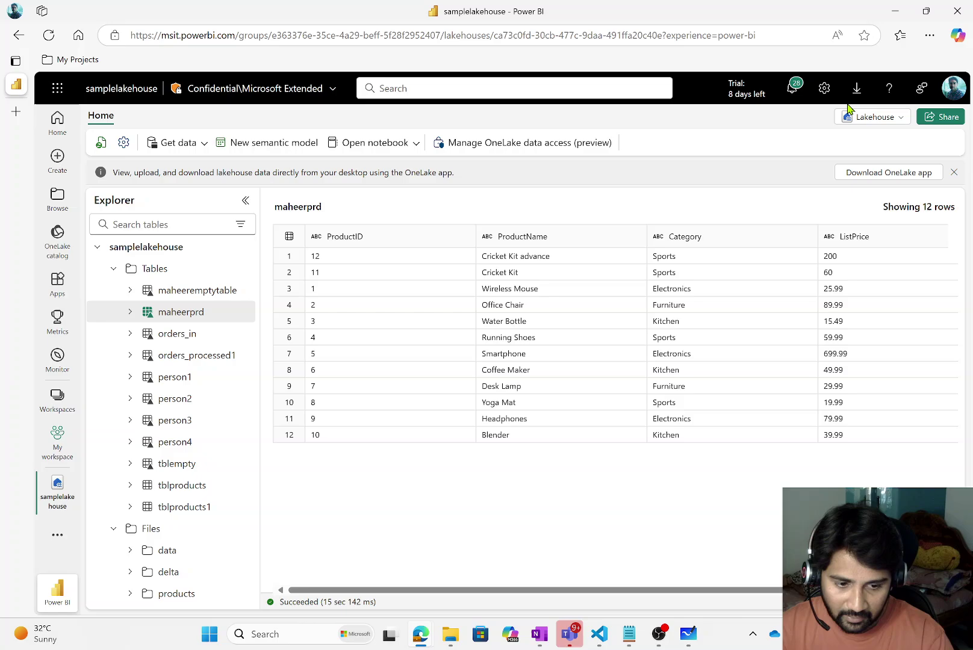
{"action": "left_click", "coordinate": [931, 36]}
{"action": "left_click", "coordinate": [899, 127]}
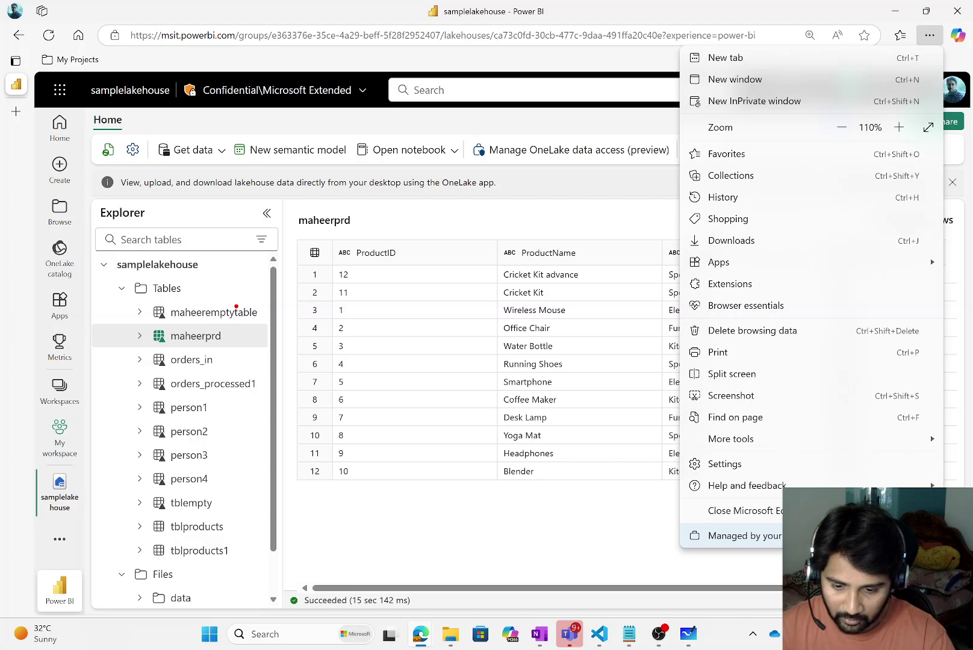
Step: Point out the maheerprd table, collapse Tables, and expand then collapse Files > data
{"action": "key", "text": "ctrl+2"}
{"action": "left_click_drag", "start_coordinate": [235, 335], "coordinate": [278, 306]}
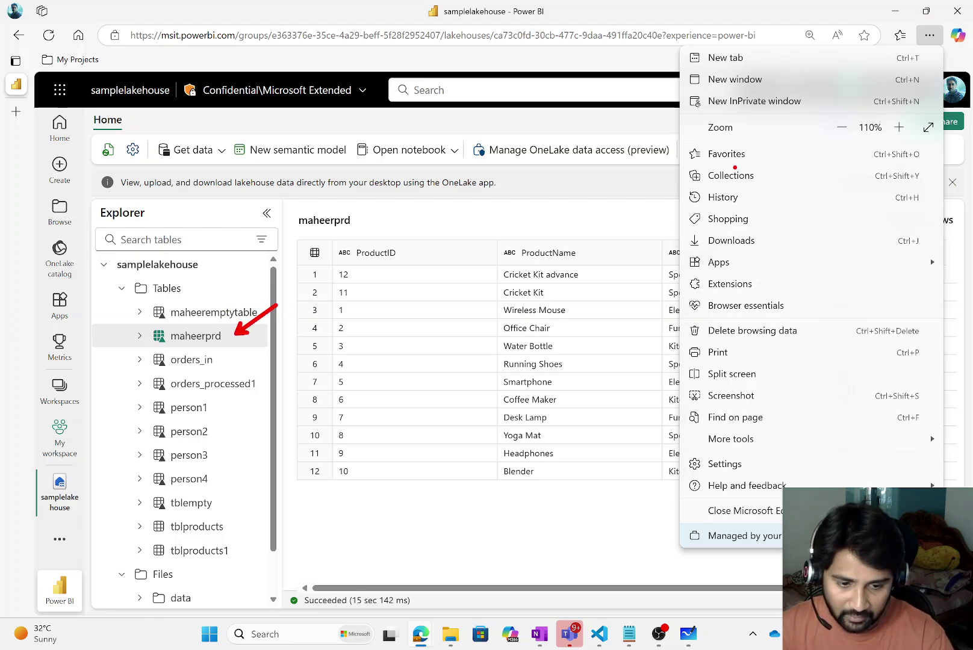
{"action": "key", "text": "Escape"}
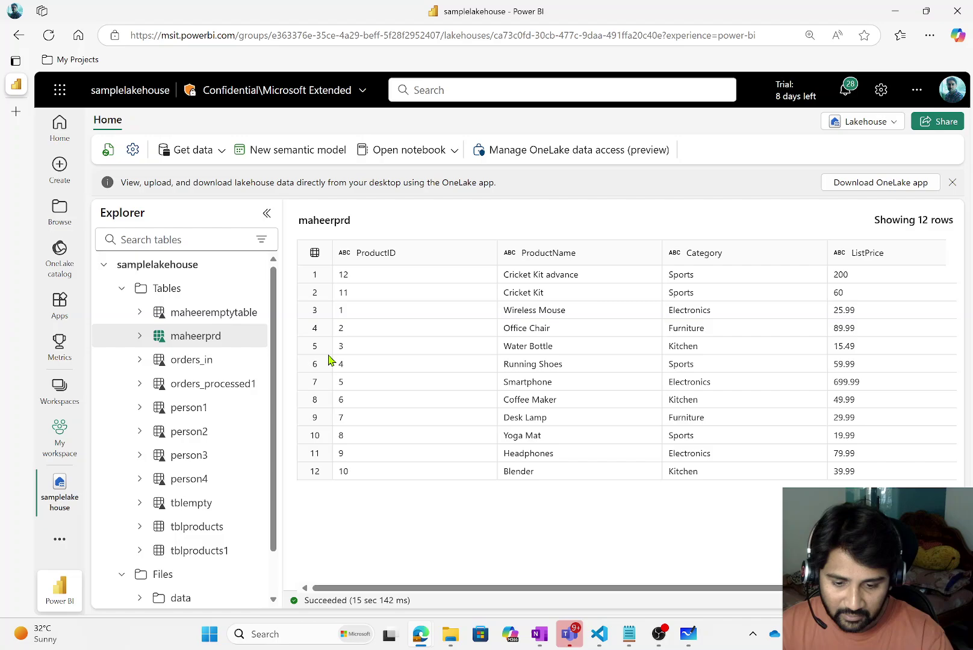
{"action": "left_click", "coordinate": [119, 290]}
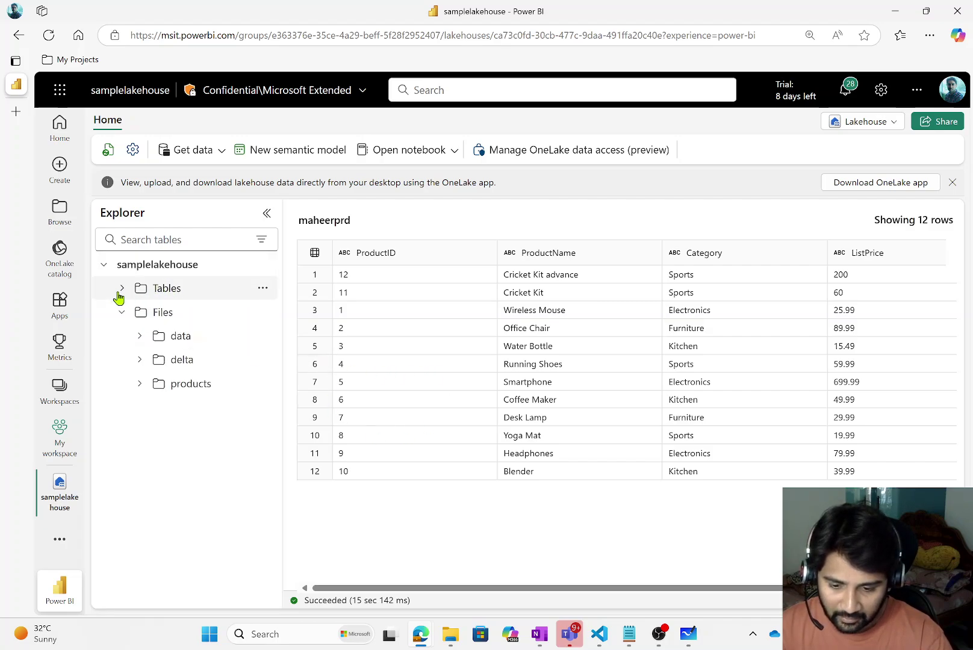
{"action": "left_click", "coordinate": [138, 342]}
{"action": "left_click", "coordinate": [134, 339]}
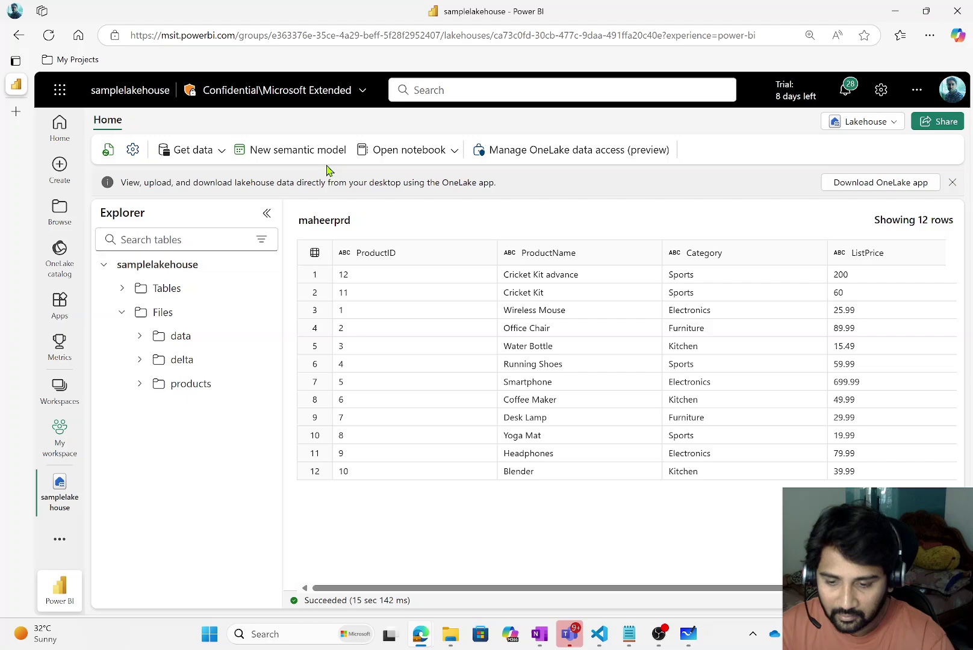
Step: Create data pipeline pipeline3 from My workspace and add a Copy data activity, Copy data1
{"action": "left_click", "coordinate": [62, 433]}
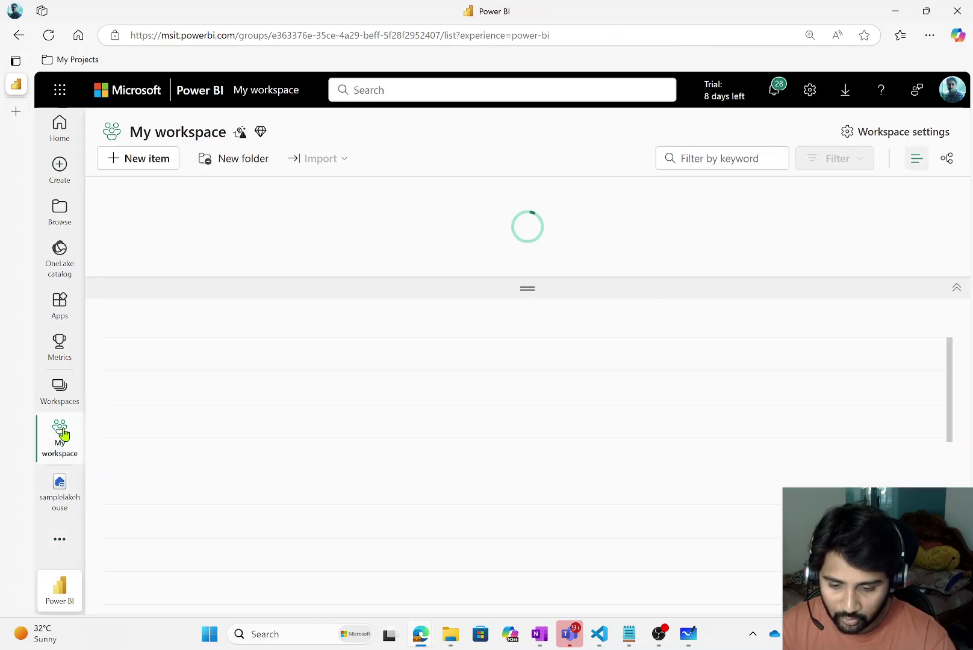
{"action": "left_click", "coordinate": [160, 161]}
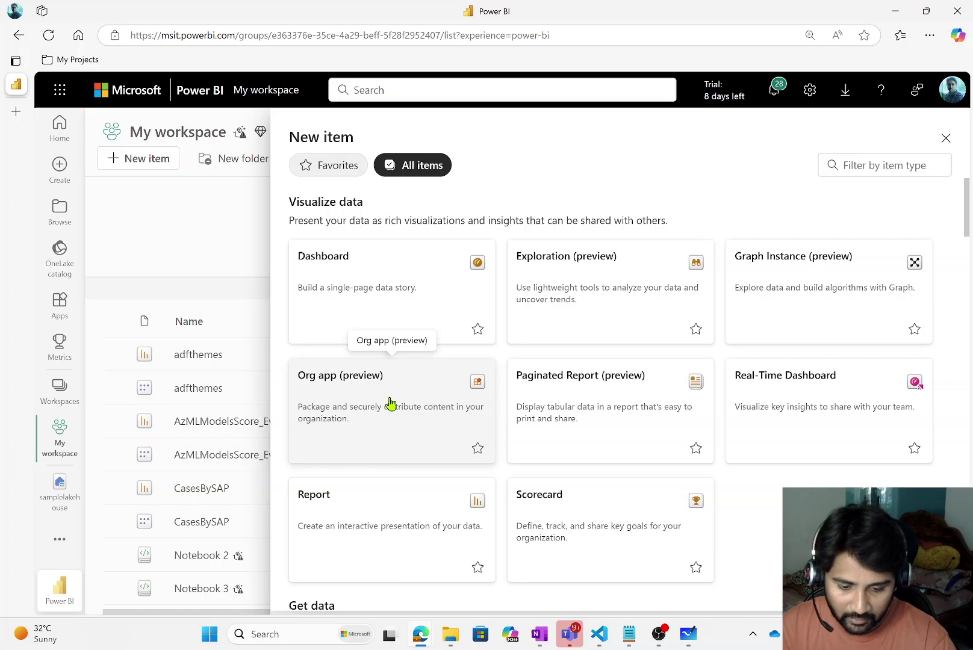
{"action": "scroll", "coordinate": [482, 410], "scroll_direction": "down", "scroll_amount": 5}
{"action": "left_click", "coordinate": [589, 346]}
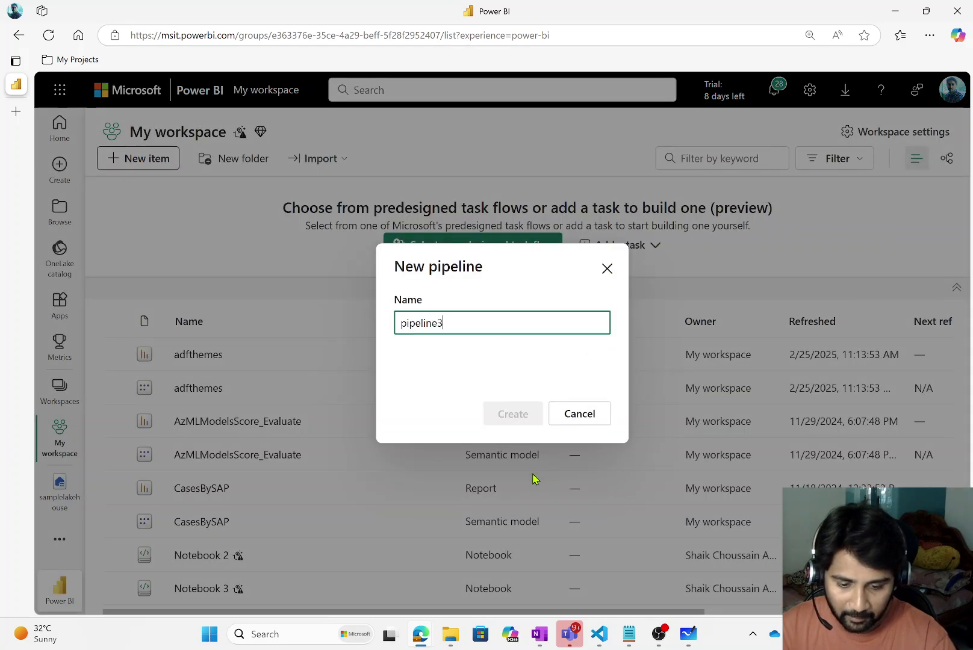
{"action": "left_click", "coordinate": [508, 413]}
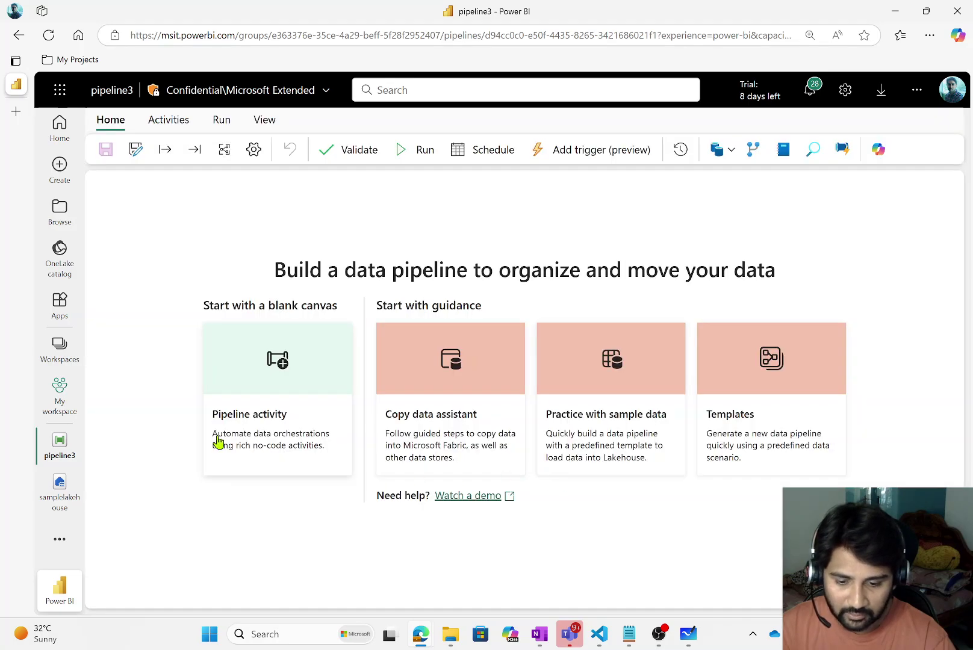
{"action": "left_click", "coordinate": [274, 377]}
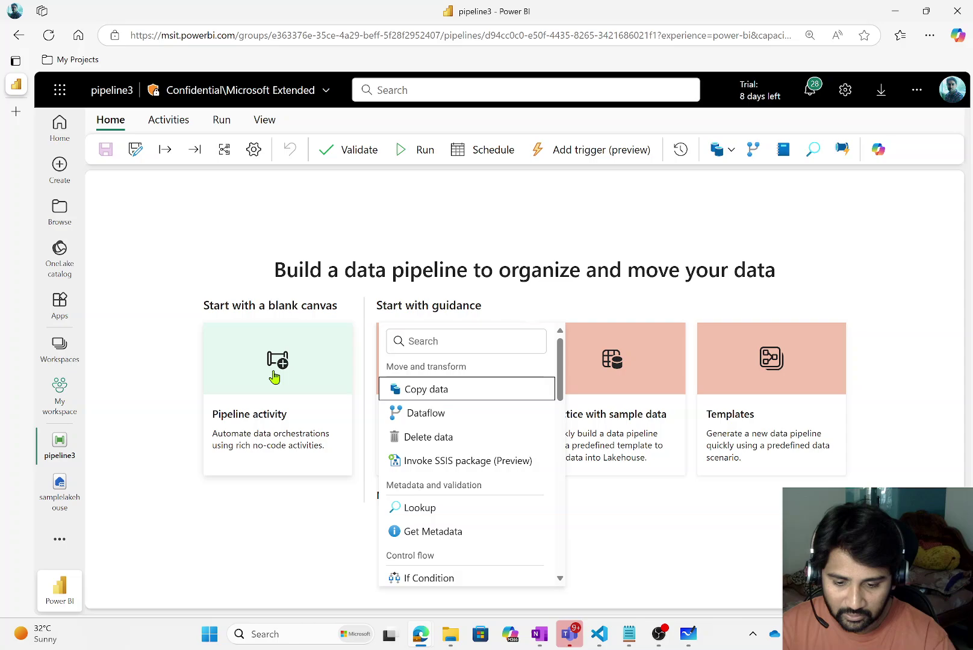
{"action": "left_click", "coordinate": [451, 399]}
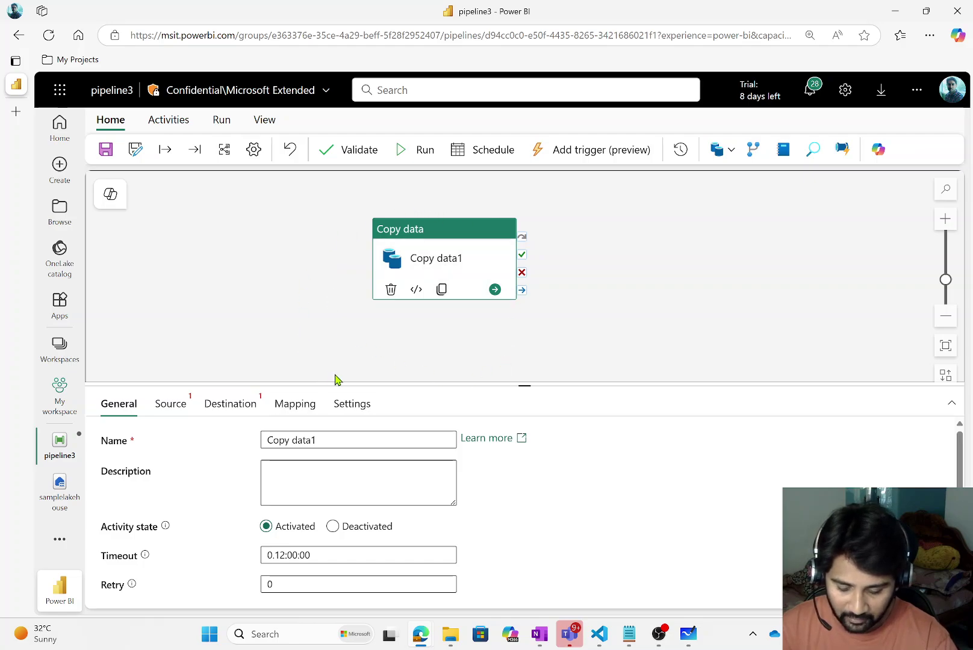
Step: Review Copy data1's General settings (timeout 0.12:00:00, retry 0) and go to its Source settings
{"action": "mouse_move", "coordinate": [251, 349]}
{"action": "left_mouse_down"}
{"action": "mouse_move", "coordinate": [112, 396]}
{"action": "mouse_move", "coordinate": [107, 498]}
{"action": "mouse_move", "coordinate": [148, 556]}
{"action": "mouse_move", "coordinate": [416, 586]}
{"action": "mouse_move", "coordinate": [546, 520]}
{"action": "mouse_move", "coordinate": [549, 368]}
{"action": "mouse_move", "coordinate": [276, 341]}
{"action": "mouse_move", "coordinate": [253, 348]}
{"action": "left_mouse_up"}
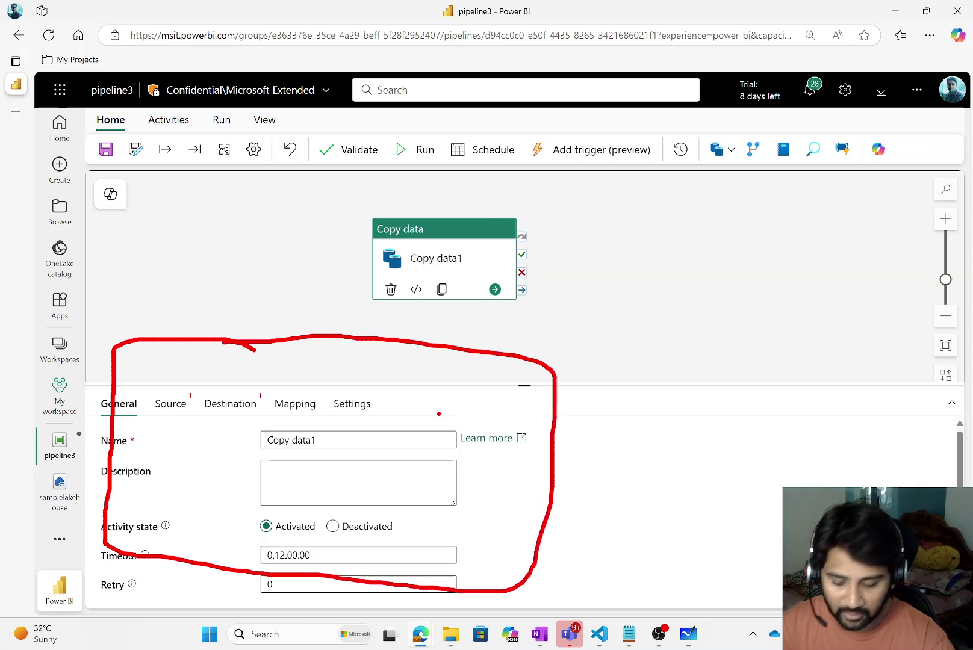
{"action": "left_click", "coordinate": [307, 380]}
{"action": "left_click", "coordinate": [402, 278]}
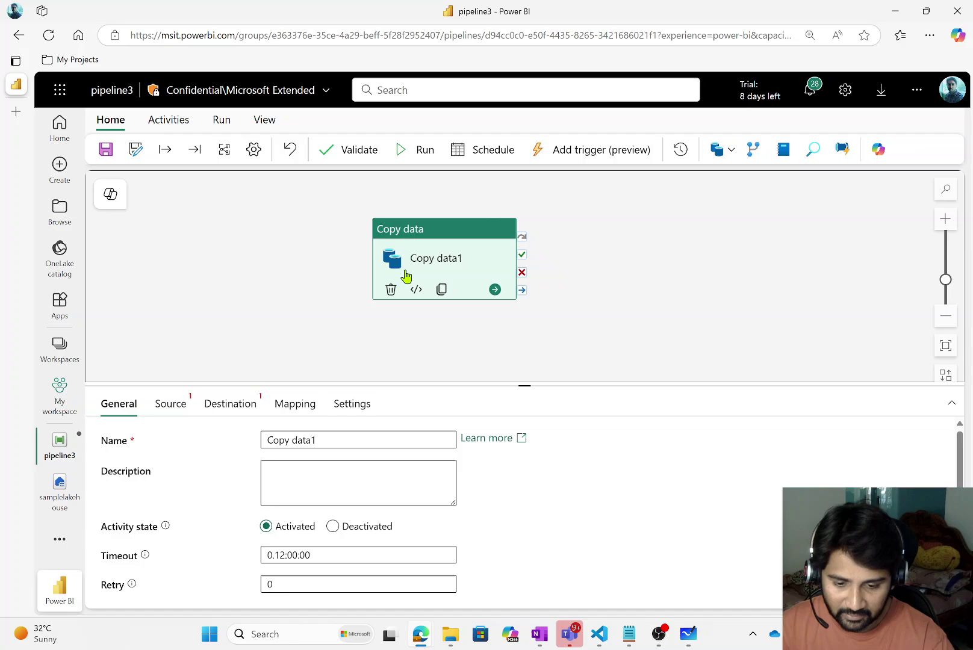
{"action": "left_click_drag", "start_coordinate": [234, 387], "coordinate": [239, 315]}
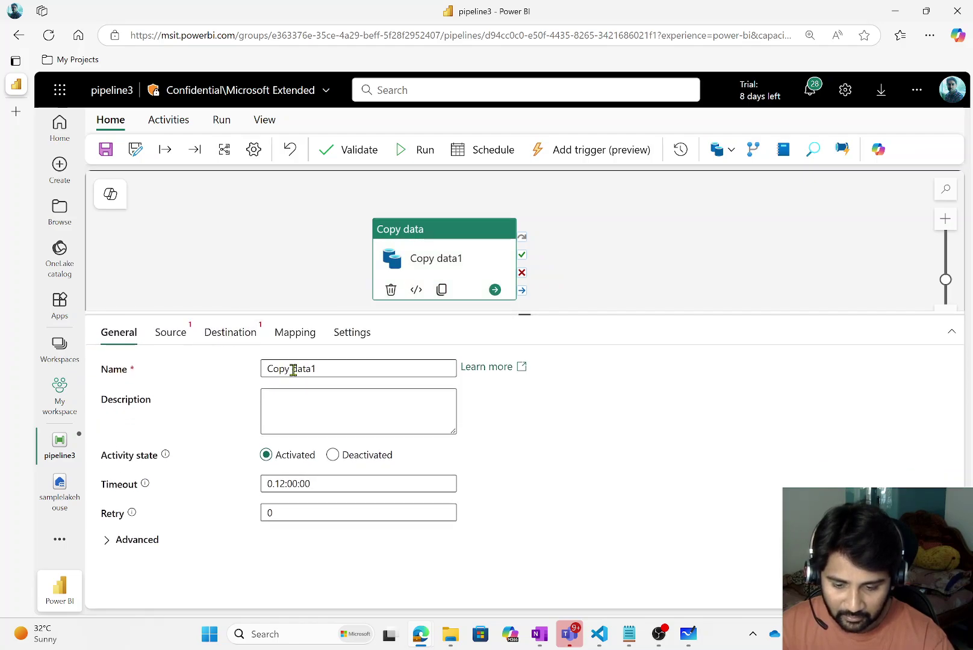
{"action": "left_click_drag", "start_coordinate": [355, 371], "coordinate": [240, 373]}
{"action": "left_click", "coordinate": [398, 416]}
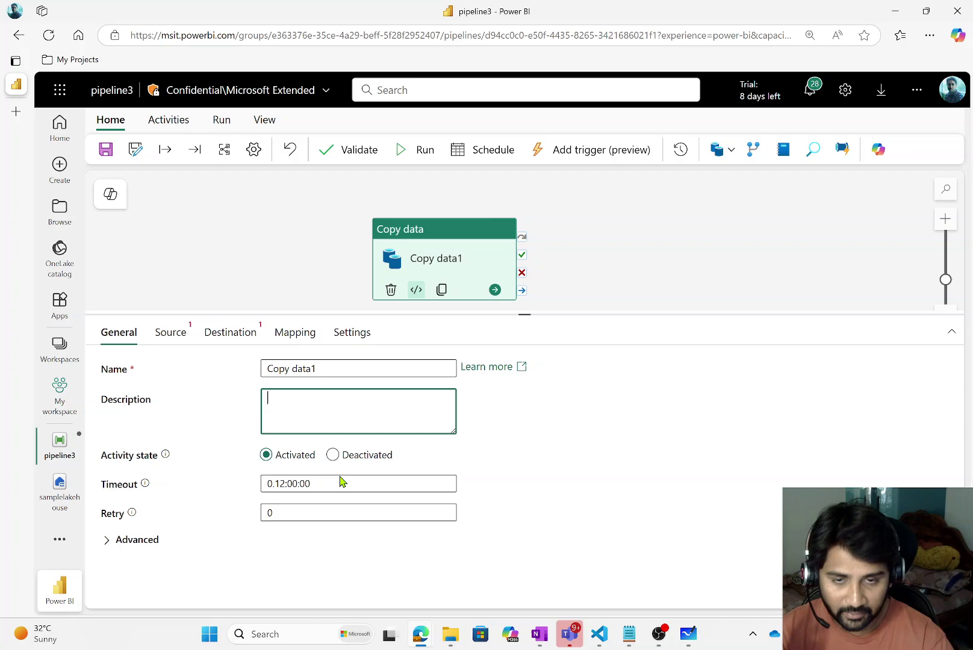
{"action": "left_click_drag", "start_coordinate": [363, 487], "coordinate": [274, 486]}
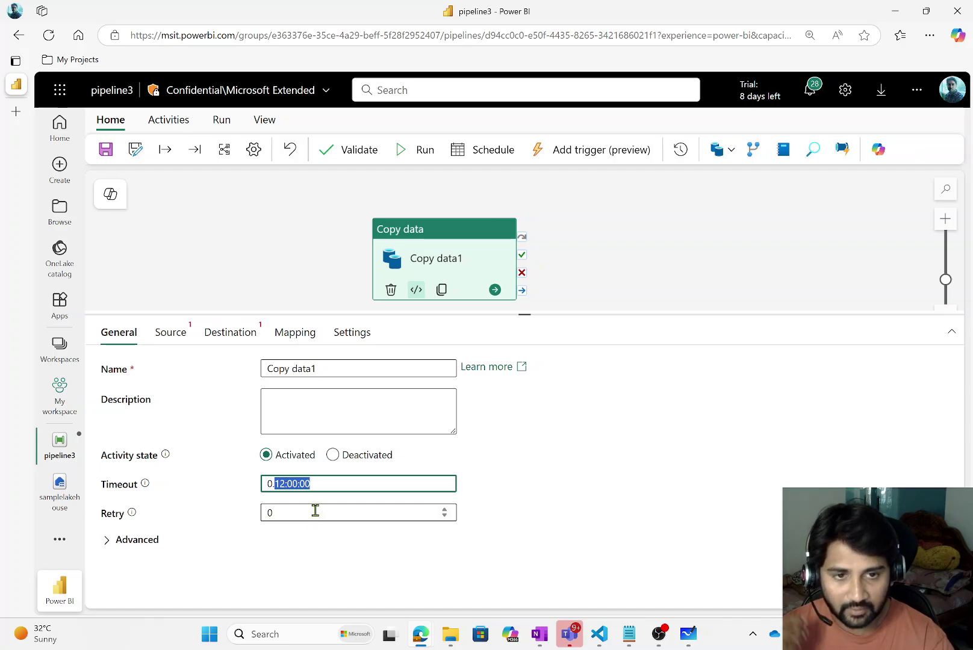
{"action": "left_click", "coordinate": [315, 511]}
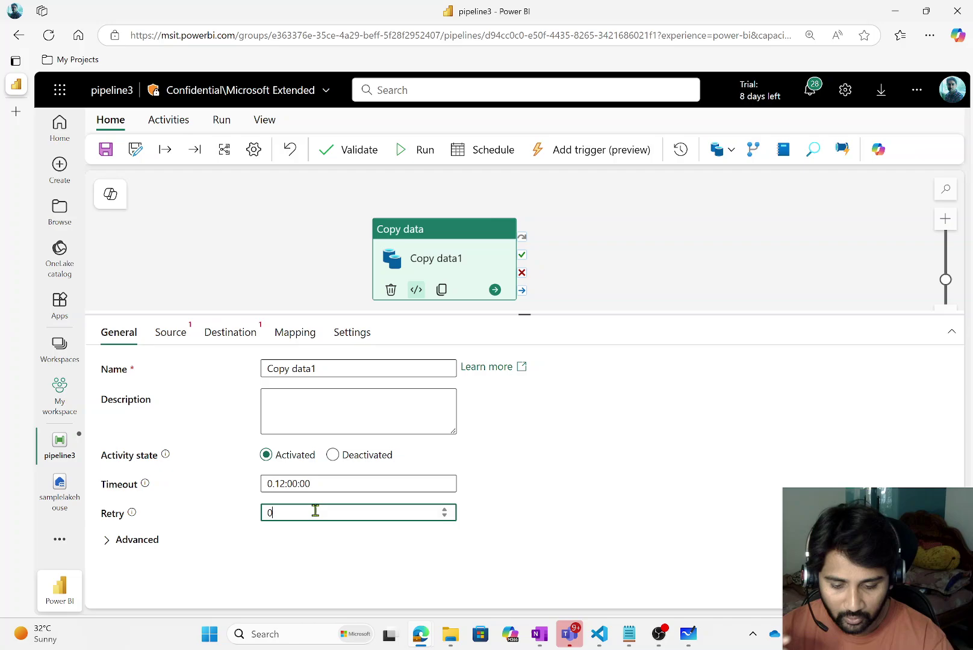
{"action": "left_click_drag", "start_coordinate": [315, 511], "coordinate": [260, 509]}
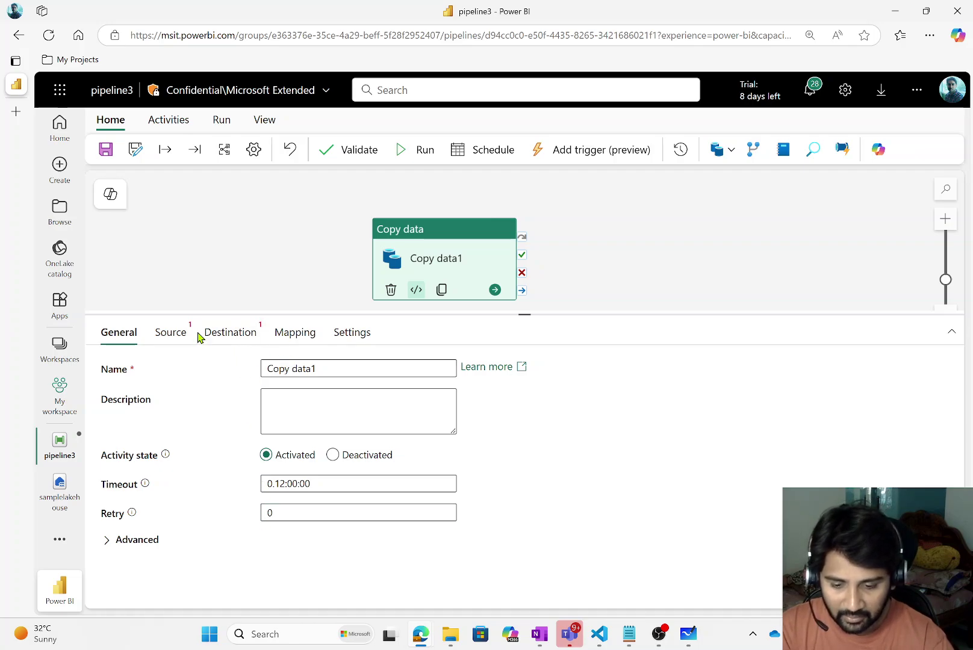
{"action": "left_click", "coordinate": [180, 337]}
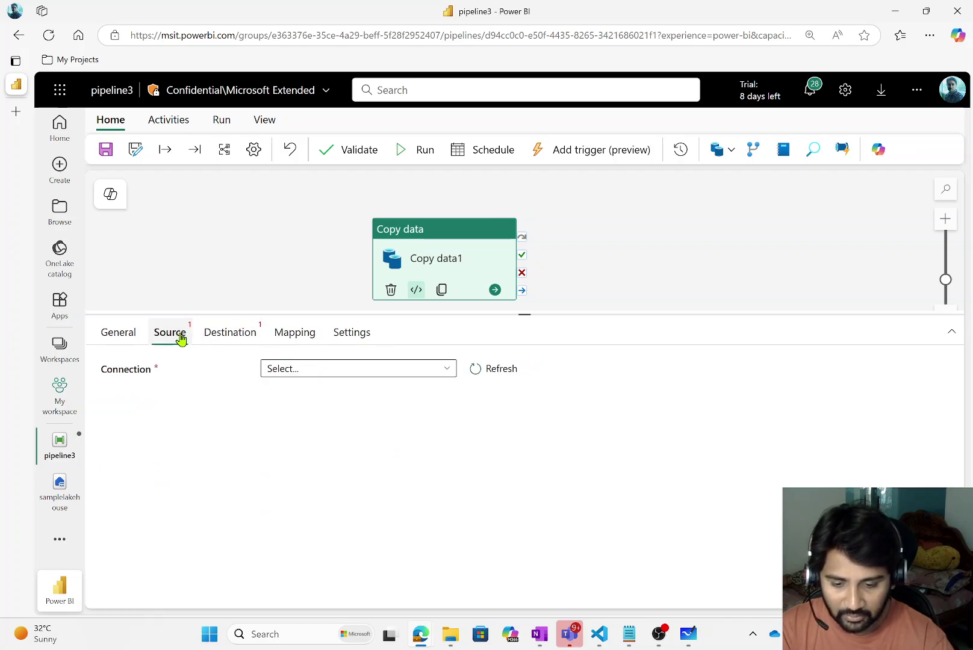
Step: Choose samplelakehouse from OneLake in Get data as Copy data1's source connection
{"action": "left_click", "coordinate": [282, 374]}
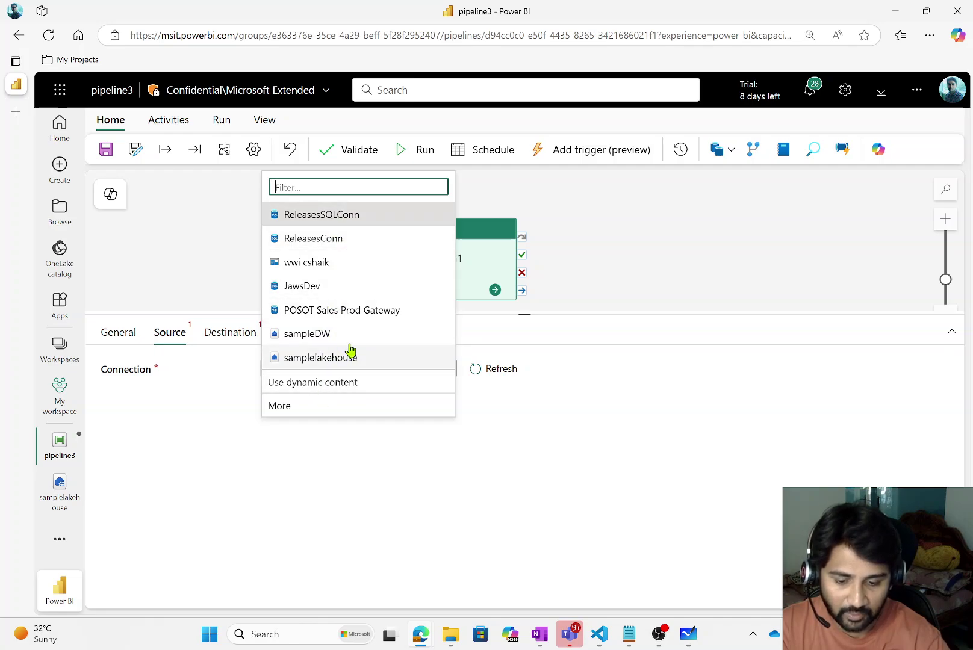
{"action": "left_click", "coordinate": [309, 406]}
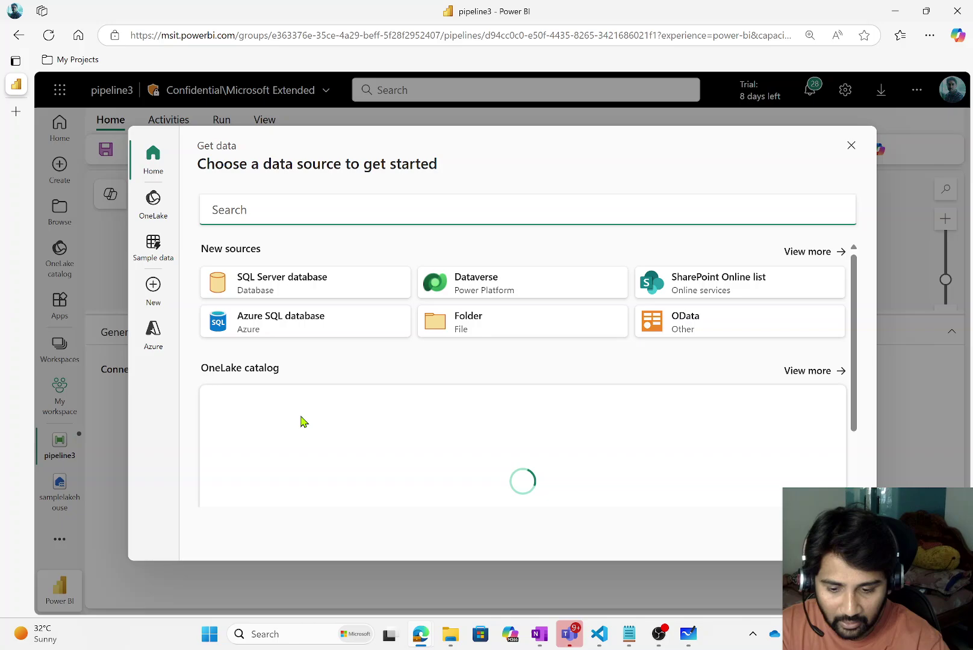
{"action": "left_click", "coordinate": [161, 290]}
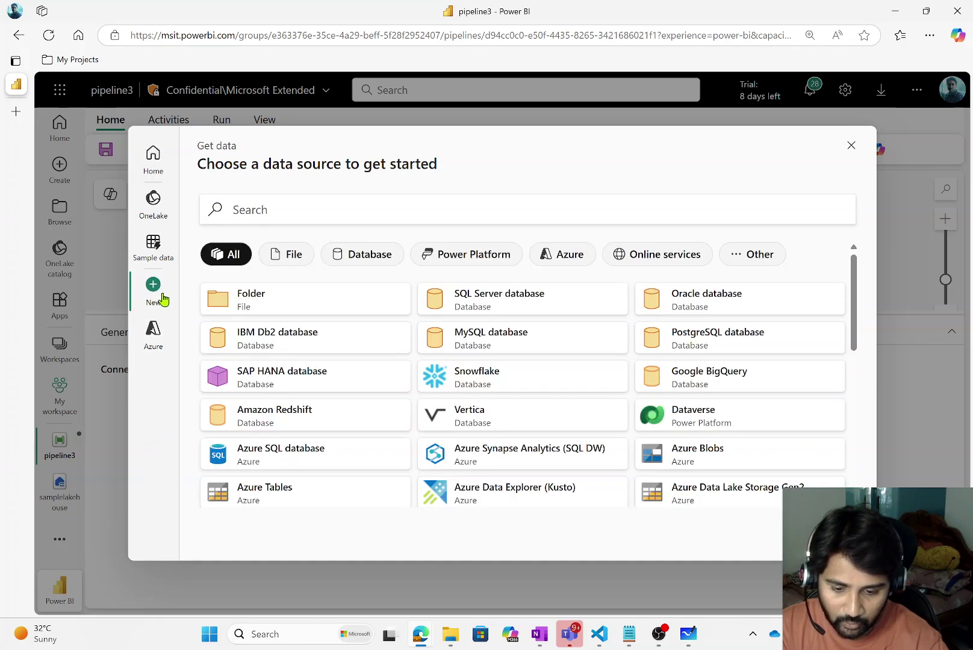
{"action": "scroll", "coordinate": [624, 403], "scroll_direction": "down", "scroll_amount": 10}
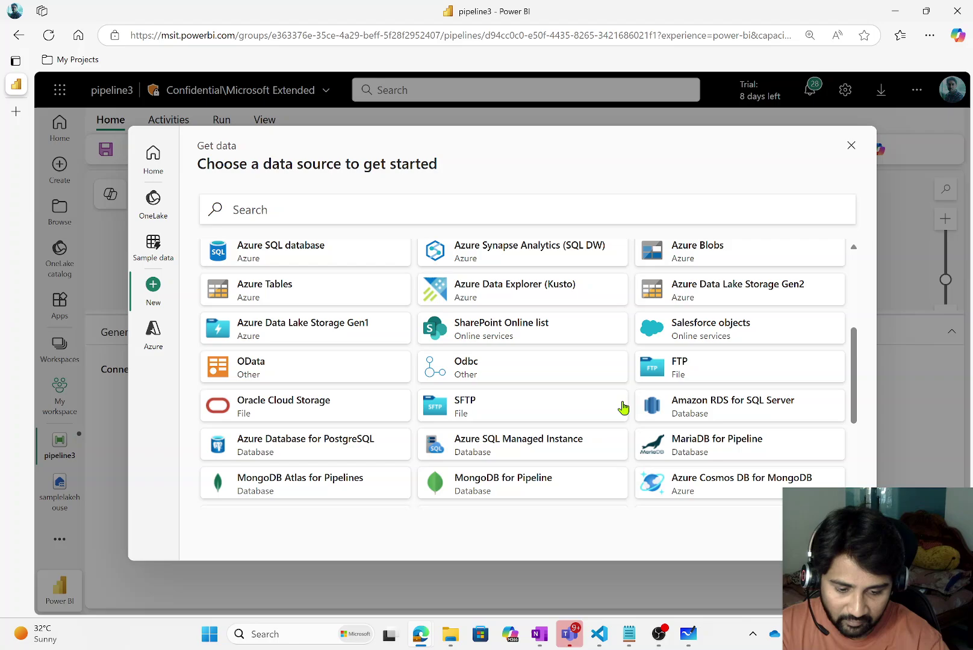
{"action": "scroll", "coordinate": [624, 407], "scroll_direction": "up", "scroll_amount": 8}
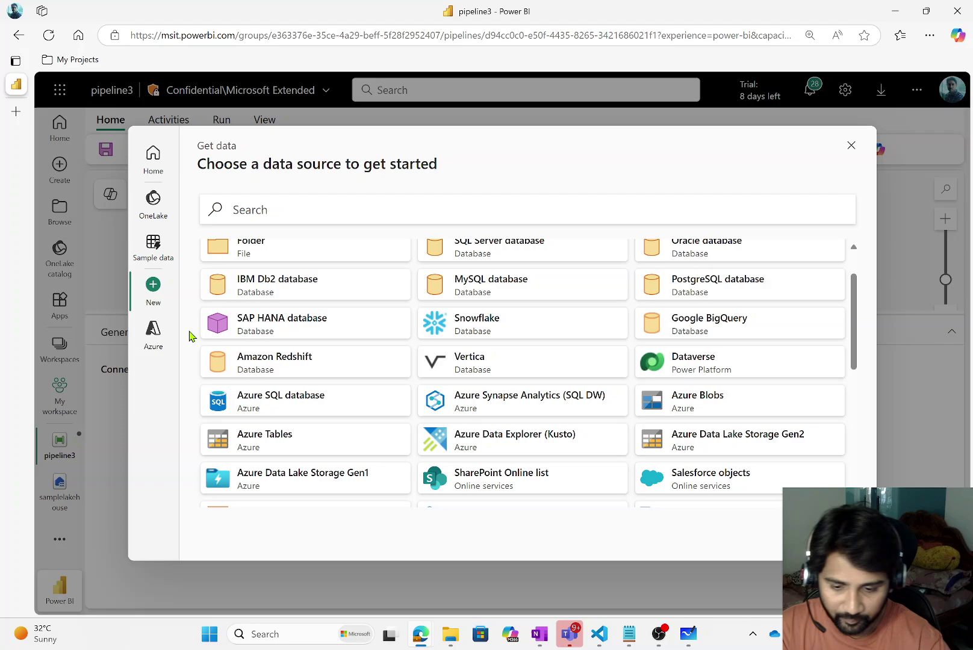
{"action": "left_click", "coordinate": [145, 217]}
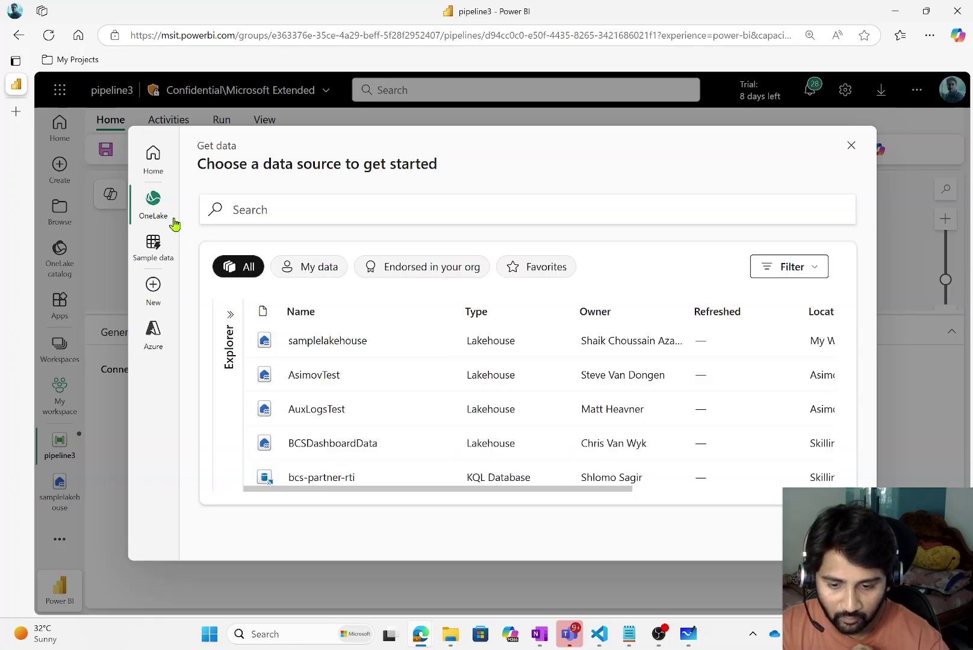
{"action": "left_click", "coordinate": [319, 342]}
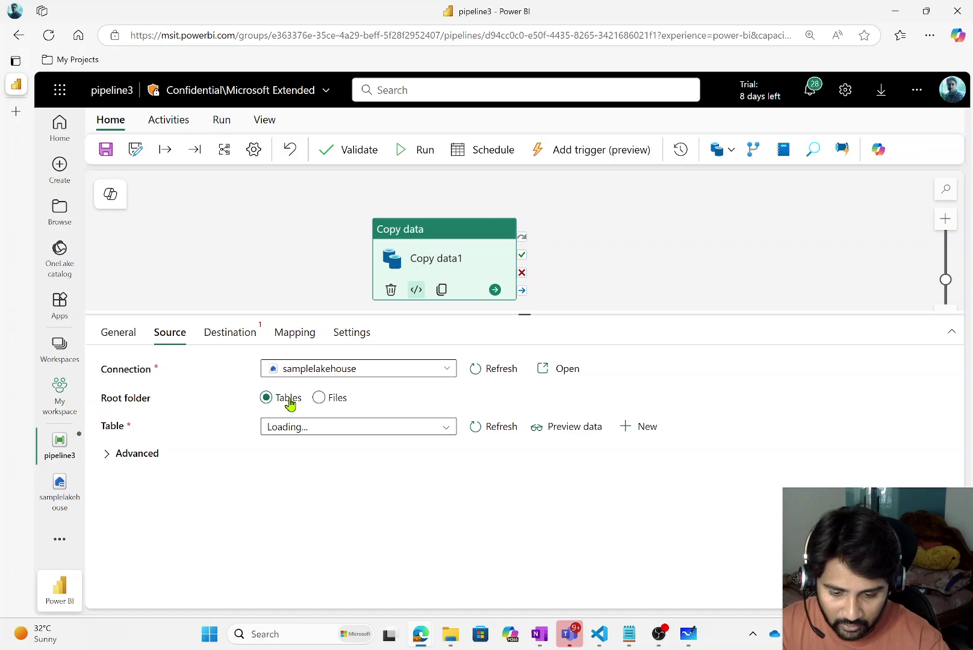
Step: Select the maheerprd table as the source and preview its product rows
{"action": "left_click", "coordinate": [298, 427]}
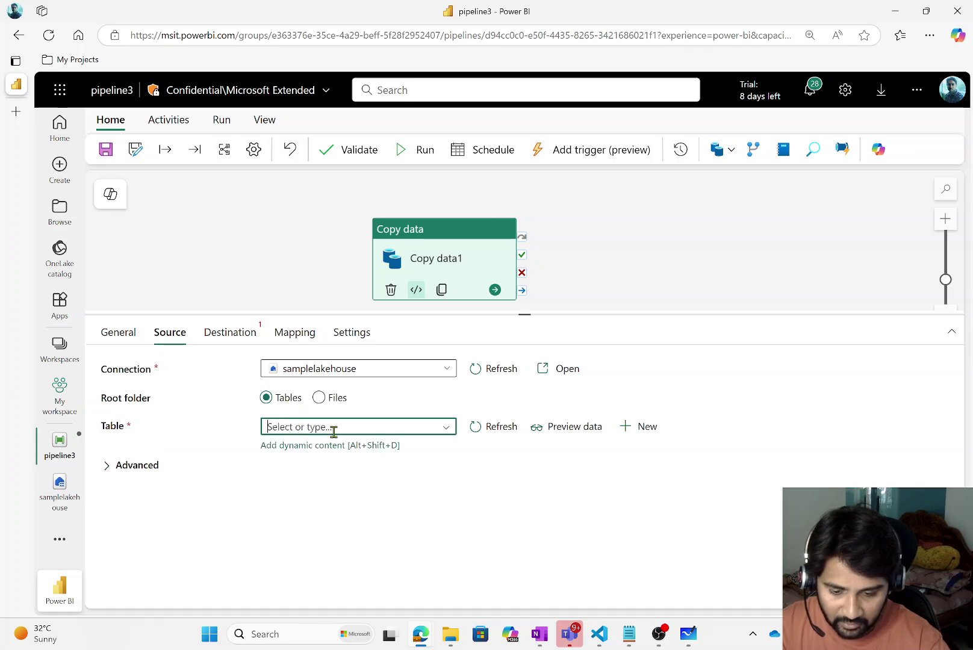
{"action": "left_click", "coordinate": [447, 427]}
{"action": "left_click", "coordinate": [341, 504]}
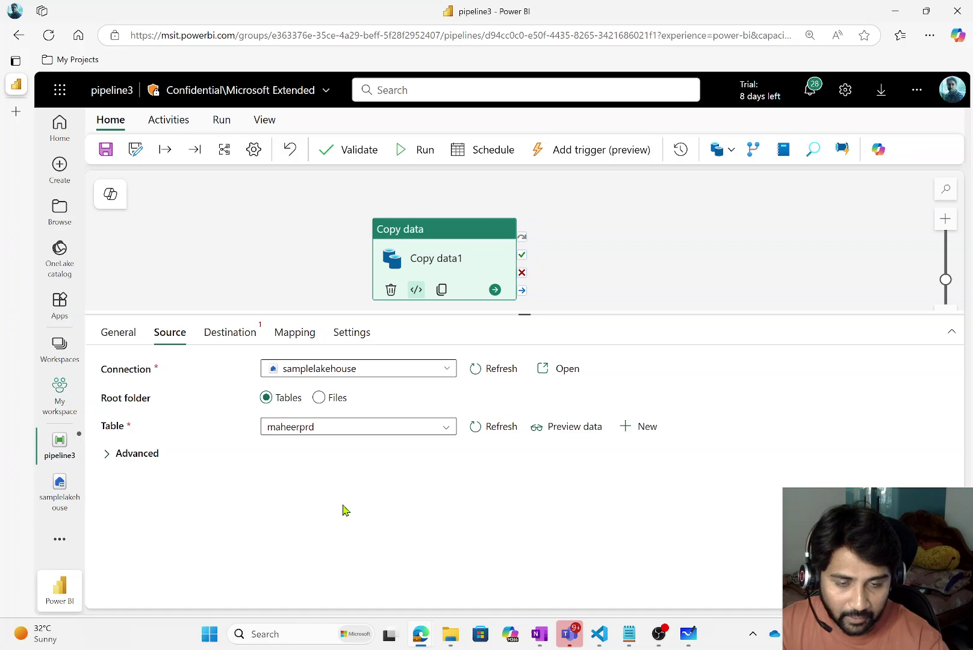
{"action": "left_click", "coordinate": [575, 428]}
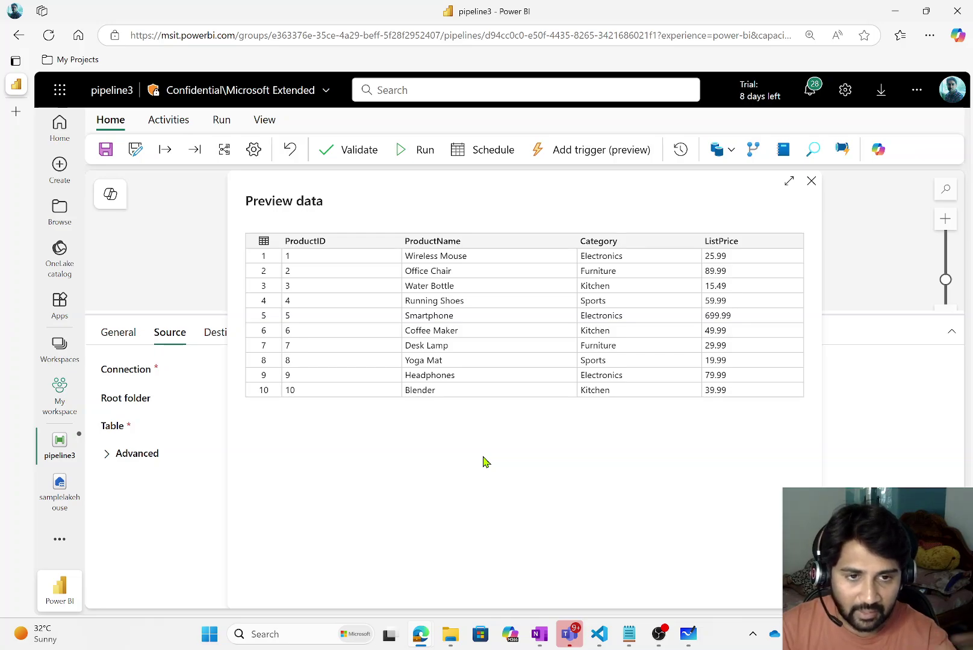
{"action": "left_click_drag", "start_coordinate": [757, 398], "coordinate": [378, 206]}
{"action": "left_click", "coordinate": [312, 443]}
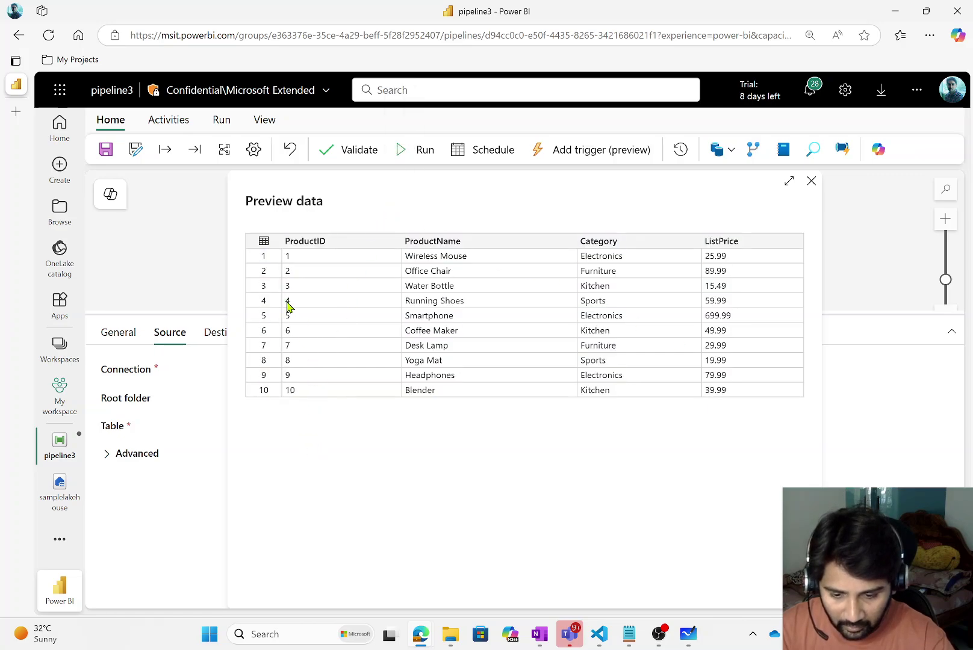
{"action": "left_click_drag", "start_coordinate": [283, 256], "coordinate": [663, 400]}
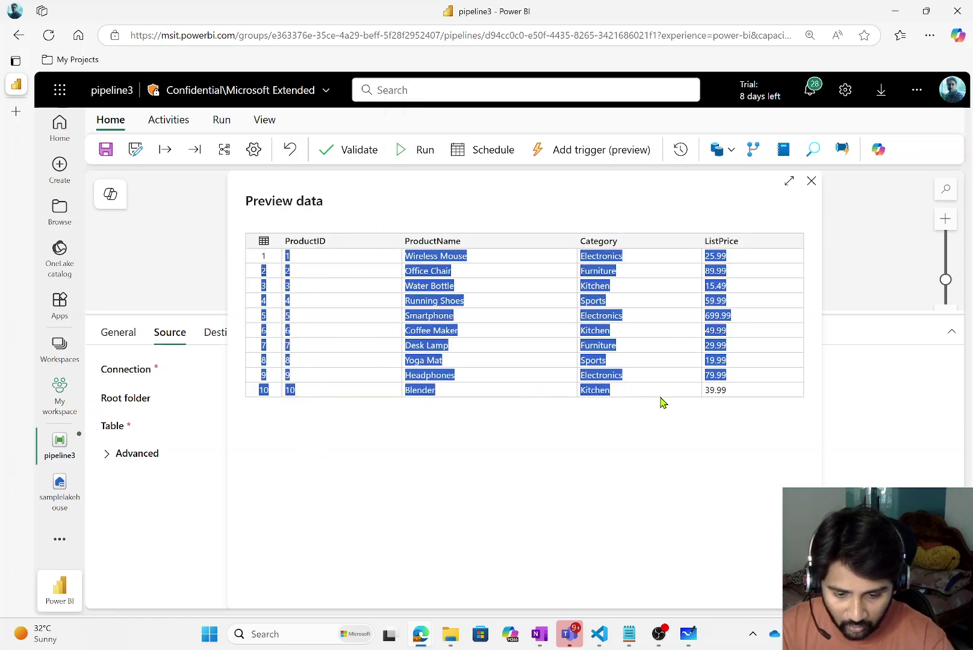
{"action": "left_click", "coordinate": [534, 450]}
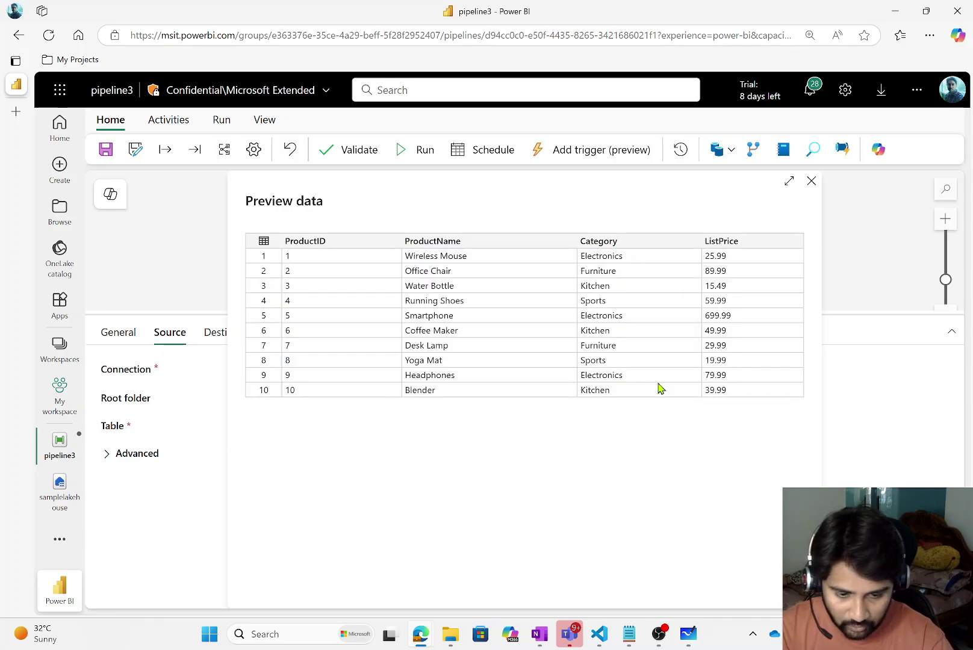
{"action": "left_click", "coordinate": [811, 181]}
Step: Check the maheerprd table in samplelakehouse, then return to the pipeline3 editor
{"action": "left_click", "coordinate": [54, 491]}
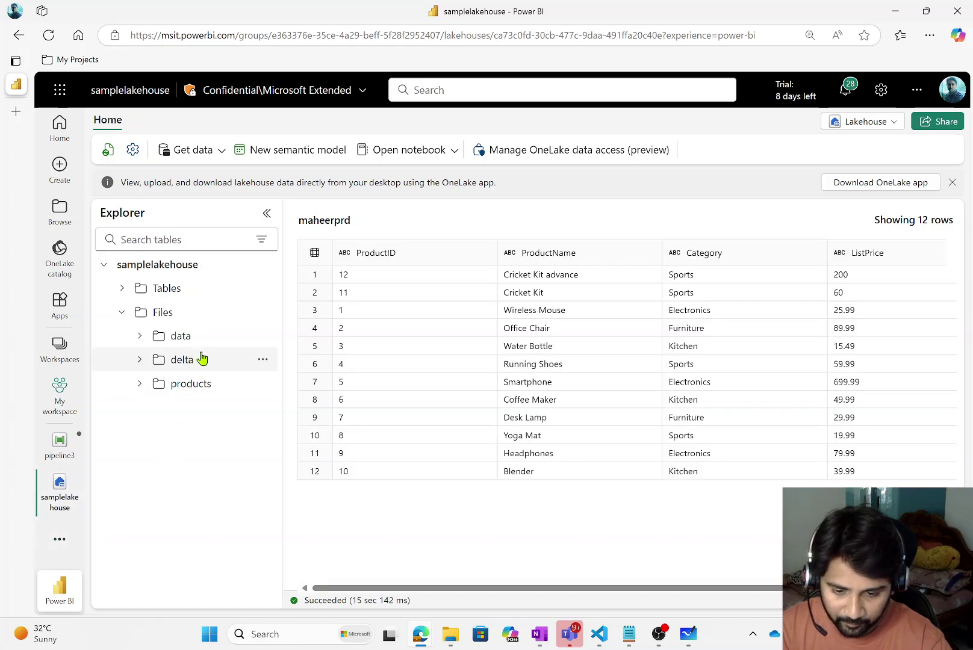
{"action": "left_click", "coordinate": [361, 275]}
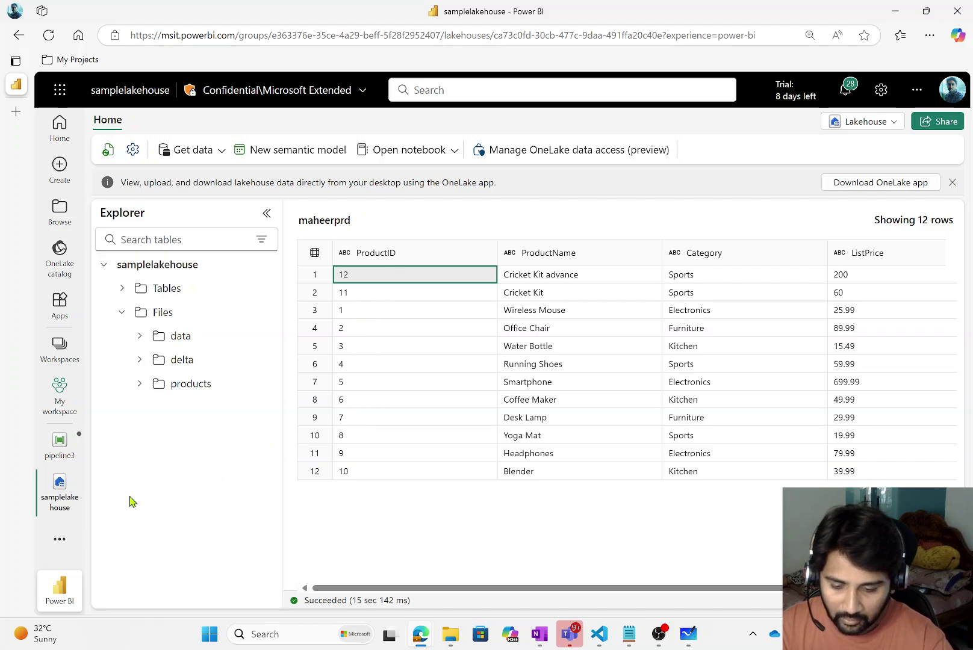
{"action": "left_click", "coordinate": [53, 456]}
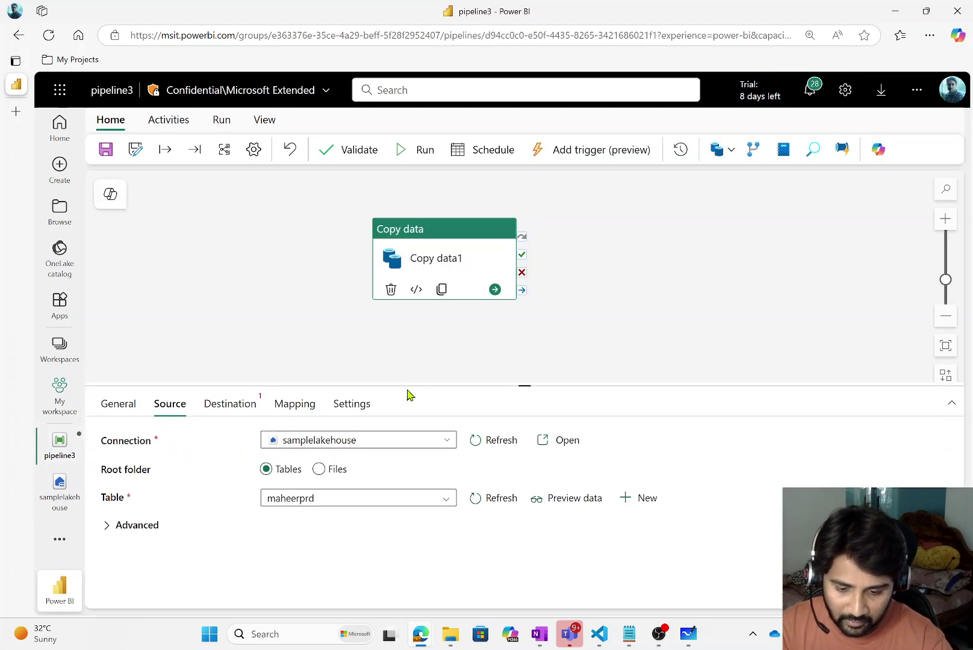
Step: Set the destination connection to samplelakehouse with Files as the root folder
{"action": "left_click", "coordinate": [234, 408]}
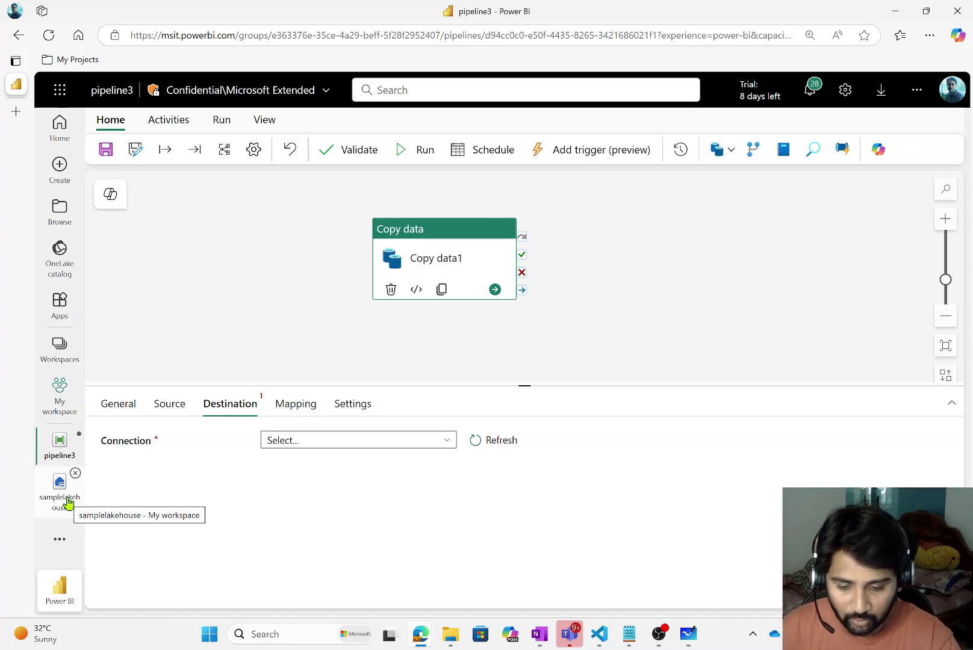
{"action": "left_click", "coordinate": [422, 441]}
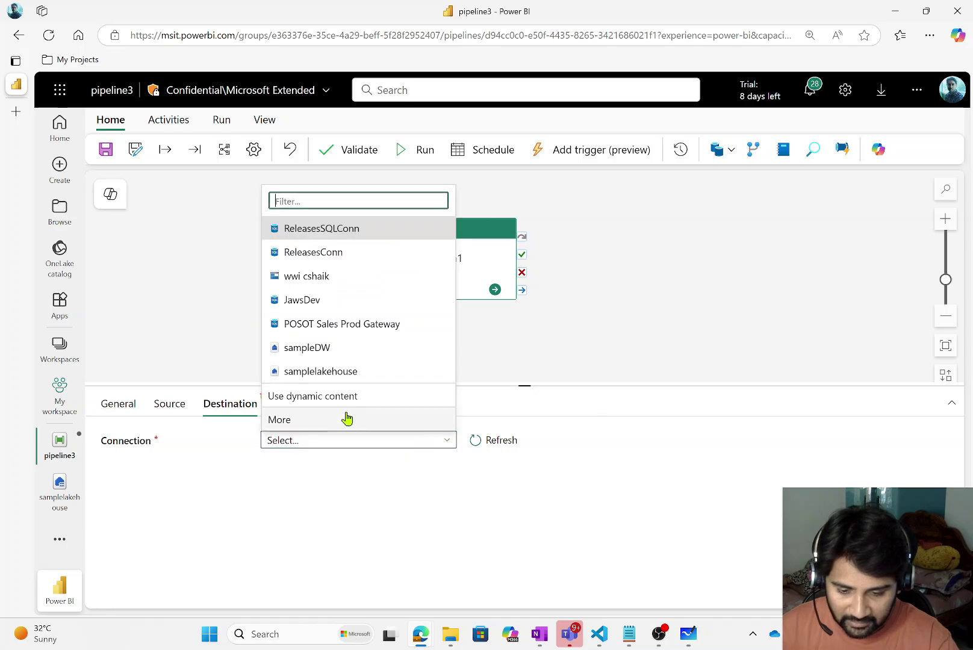
{"action": "left_click", "coordinate": [336, 377]}
{"action": "left_click", "coordinate": [325, 470]}
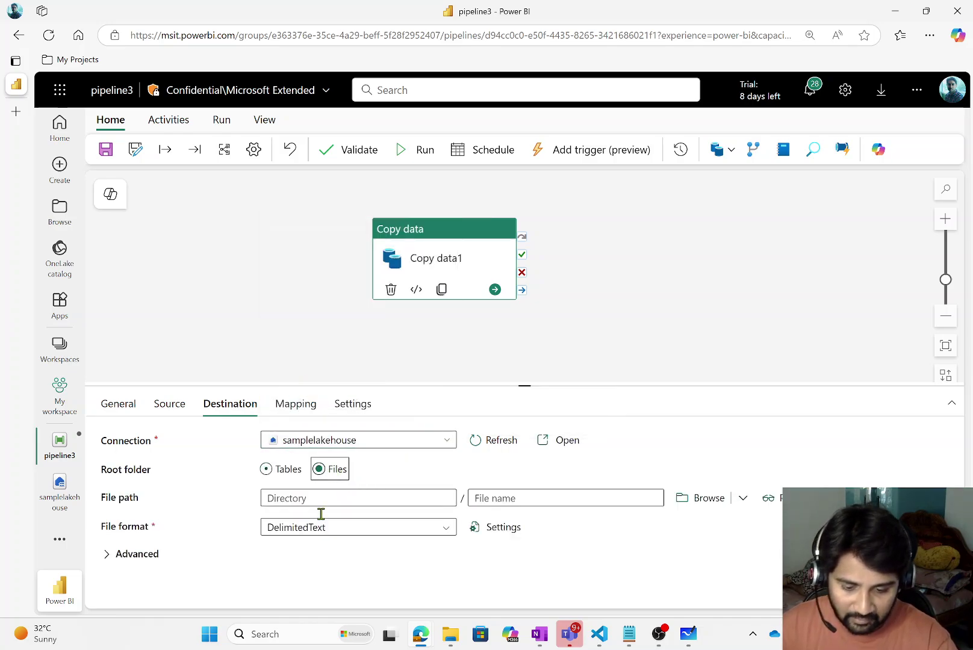
Step: Browse to the data folder as directory and enter maheertesting.csv as the file name
{"action": "left_click", "coordinate": [697, 500]}
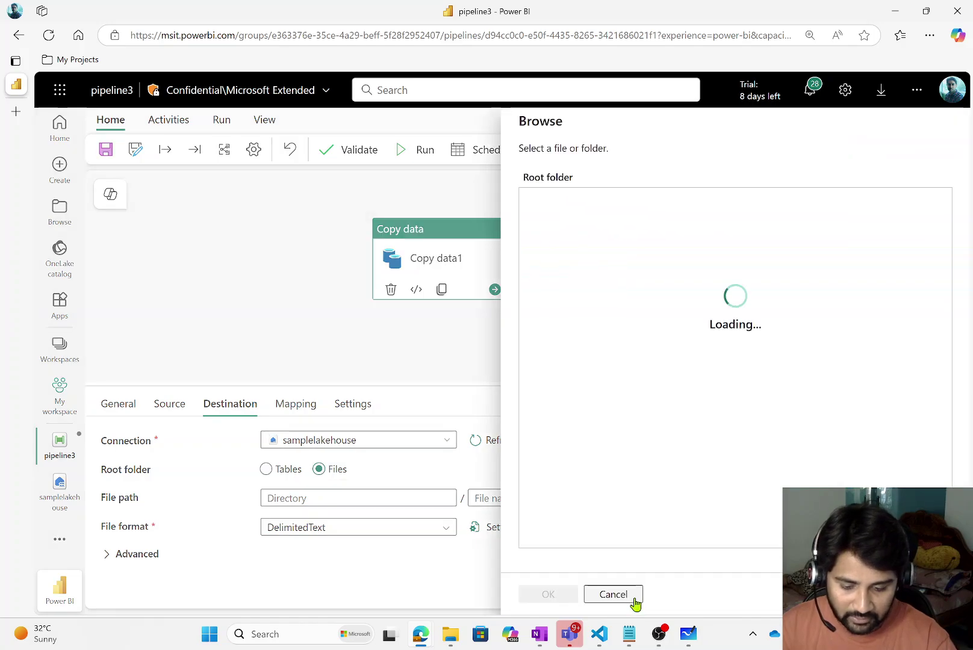
{"action": "left_click", "coordinate": [560, 207]}
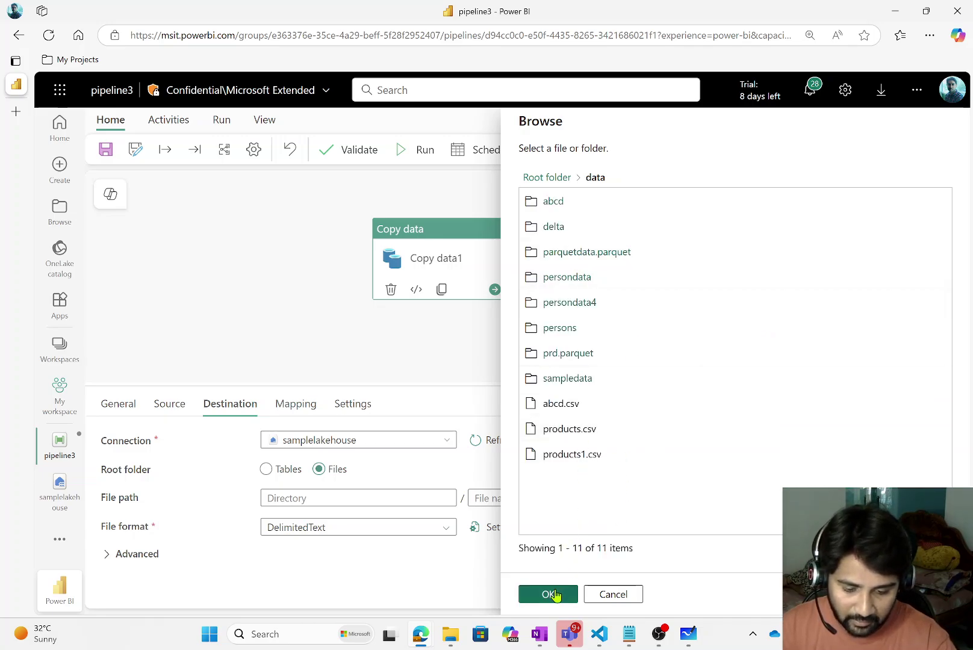
{"action": "left_click", "coordinate": [553, 595]}
{"action": "left_click", "coordinate": [324, 496]}
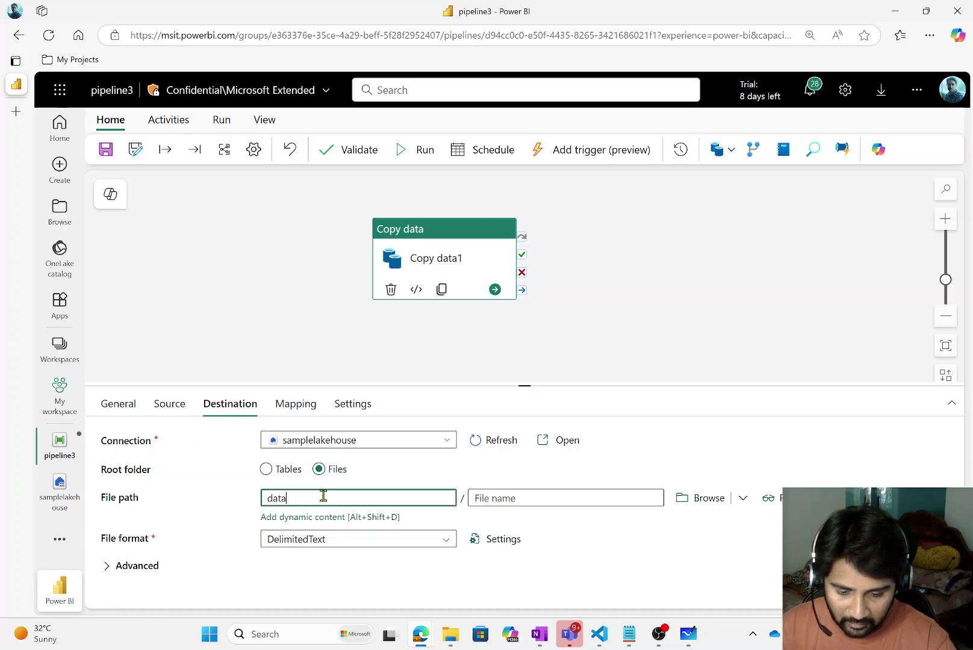
{"action": "left_click", "coordinate": [503, 495]}
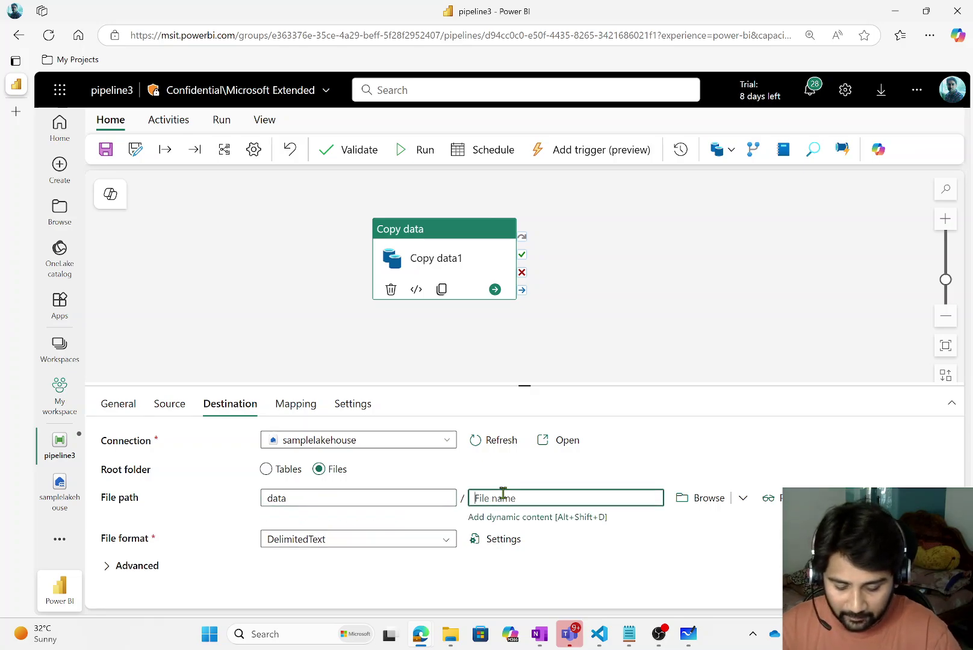
{"action": "type", "text": "maheertesting.csv"}
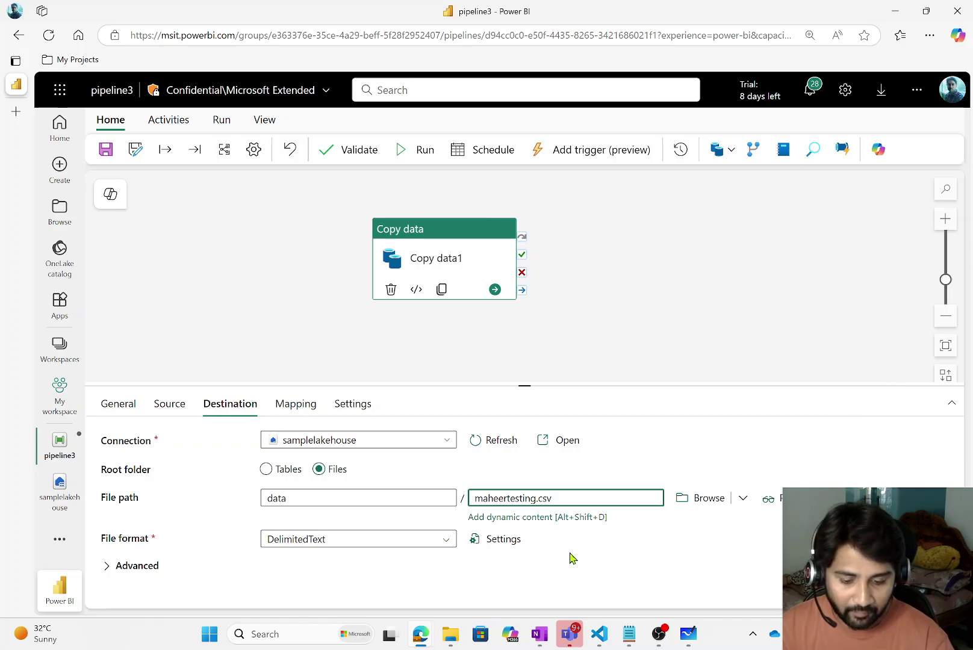
Step: Import schemas on Mapping and verify ProductID, ProductName, Category, ListPrice map to same-named columns
{"action": "left_click", "coordinate": [290, 403]}
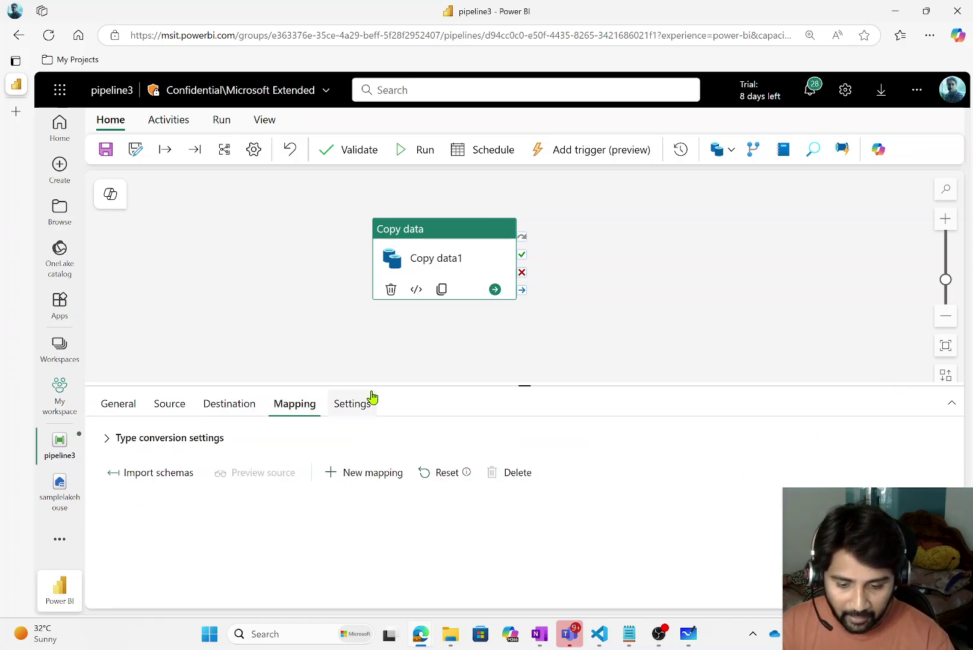
{"action": "left_click_drag", "start_coordinate": [386, 386], "coordinate": [395, 318]}
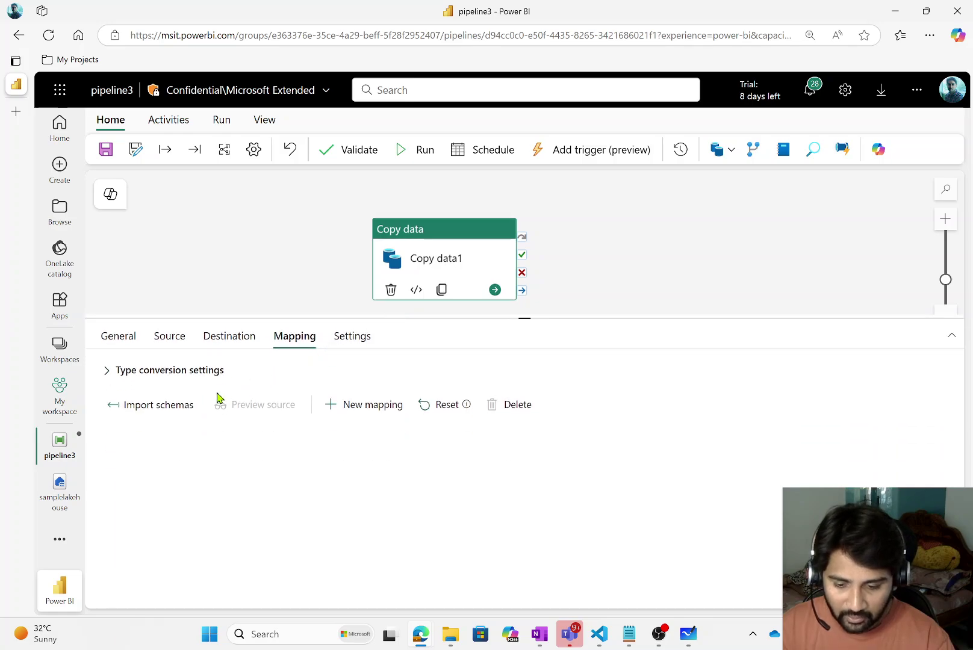
{"action": "left_click", "coordinate": [177, 404]}
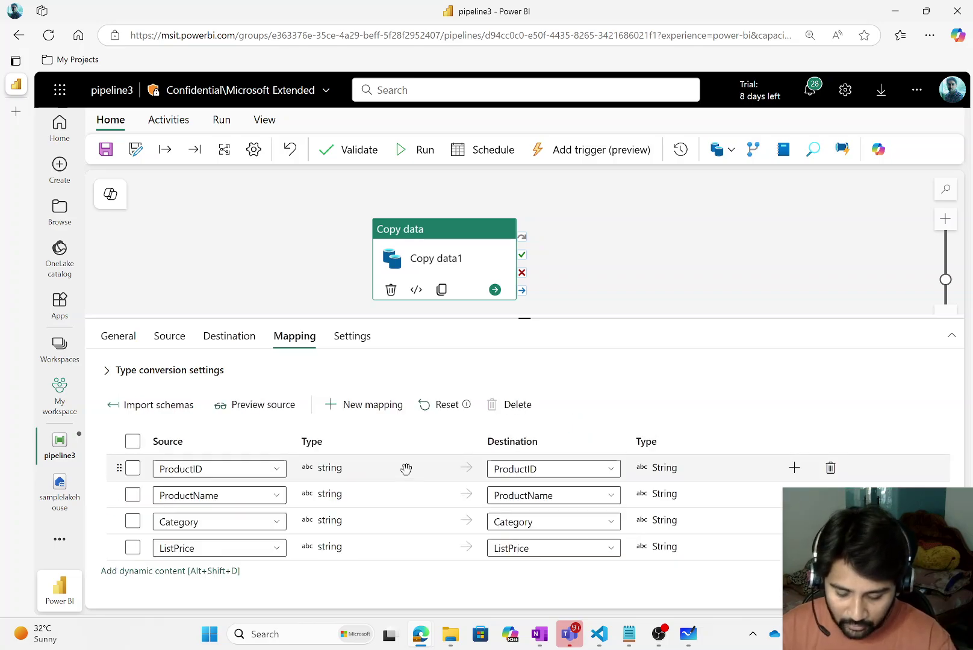
{"action": "left_click_drag", "start_coordinate": [196, 443], "coordinate": [230, 421]}
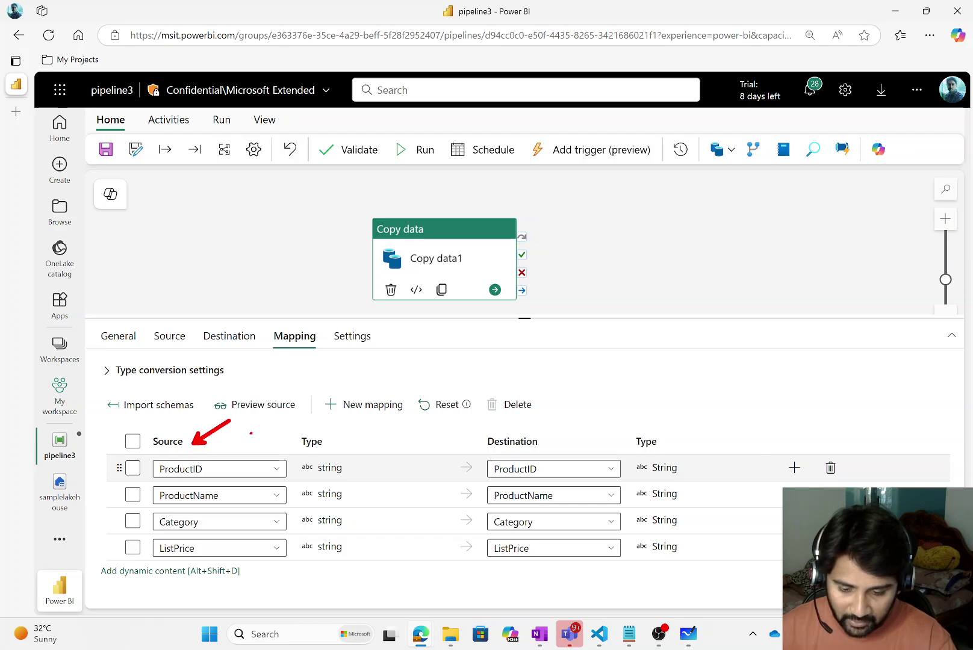
{"action": "mouse_move", "coordinate": [208, 458]}
{"action": "left_mouse_down"}
{"action": "mouse_move", "coordinate": [175, 448]}
{"action": "mouse_move", "coordinate": [125, 453]}
{"action": "mouse_move", "coordinate": [168, 476]}
{"action": "left_mouse_up"}
{"action": "mouse_move", "coordinate": [505, 453]}
{"action": "left_mouse_down"}
{"action": "mouse_move", "coordinate": [455, 459]}
{"action": "mouse_move", "coordinate": [483, 489]}
{"action": "mouse_move", "coordinate": [558, 495]}
{"action": "mouse_move", "coordinate": [574, 470]}
{"action": "mouse_move", "coordinate": [521, 454]}
{"action": "left_mouse_up"}
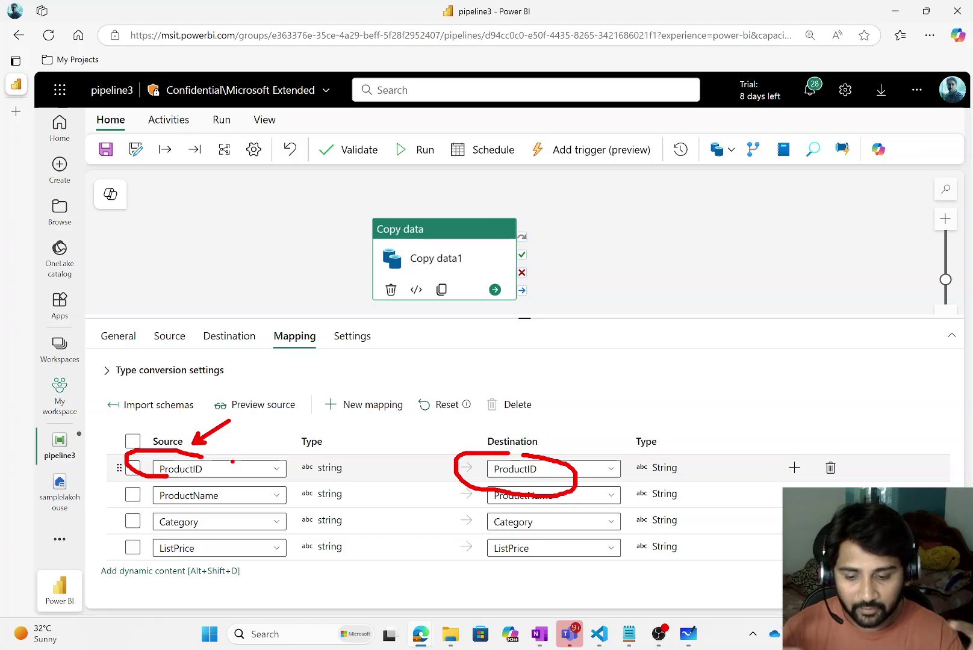
{"action": "key", "text": "Escape"}
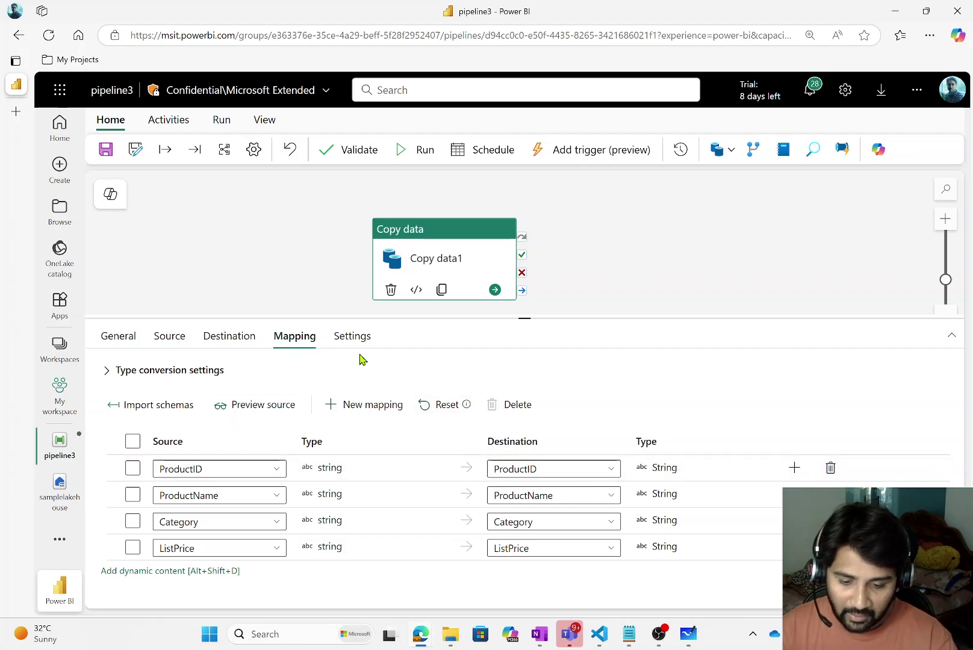
Step: Review Copy data1's settings: throughput Auto, parallelism blank, no fault tolerance chosen
{"action": "left_click", "coordinate": [352, 337]}
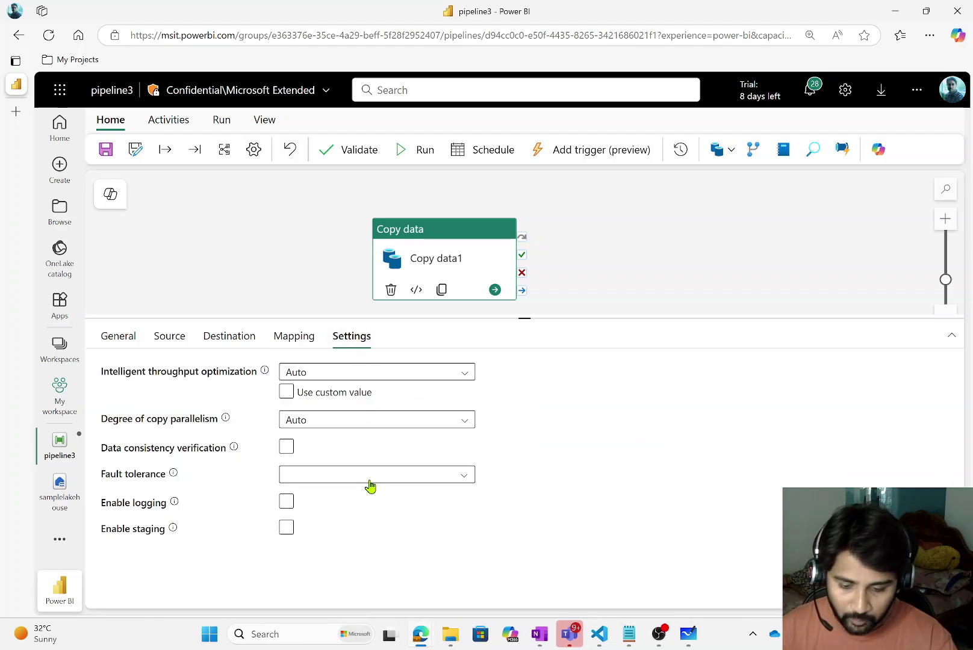
{"action": "left_click", "coordinate": [352, 378]}
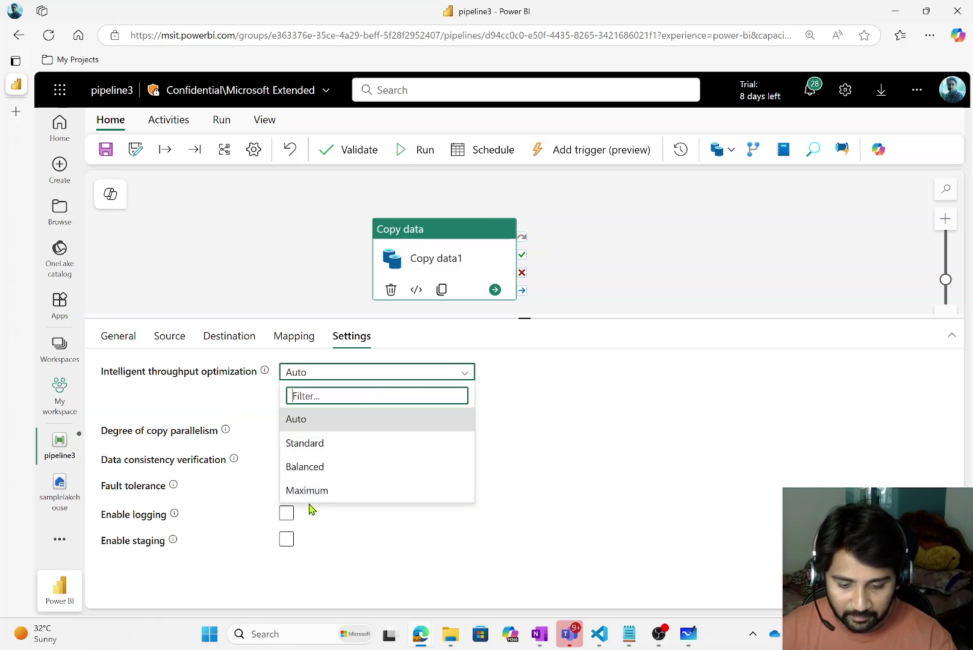
{"action": "left_click", "coordinate": [335, 432]}
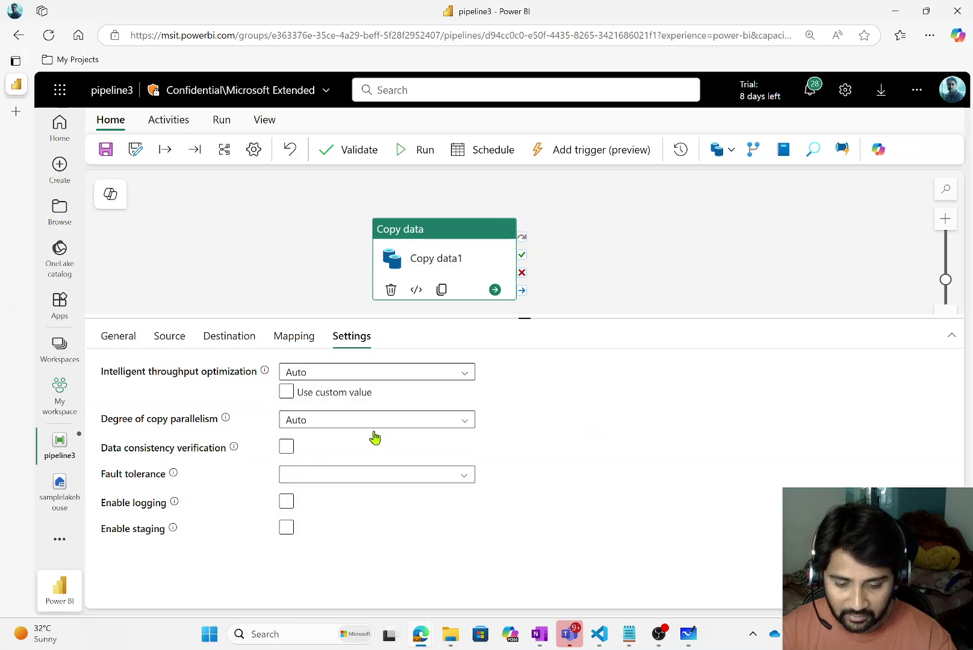
{"action": "left_click", "coordinate": [376, 420]}
{"action": "left_click", "coordinate": [610, 453]}
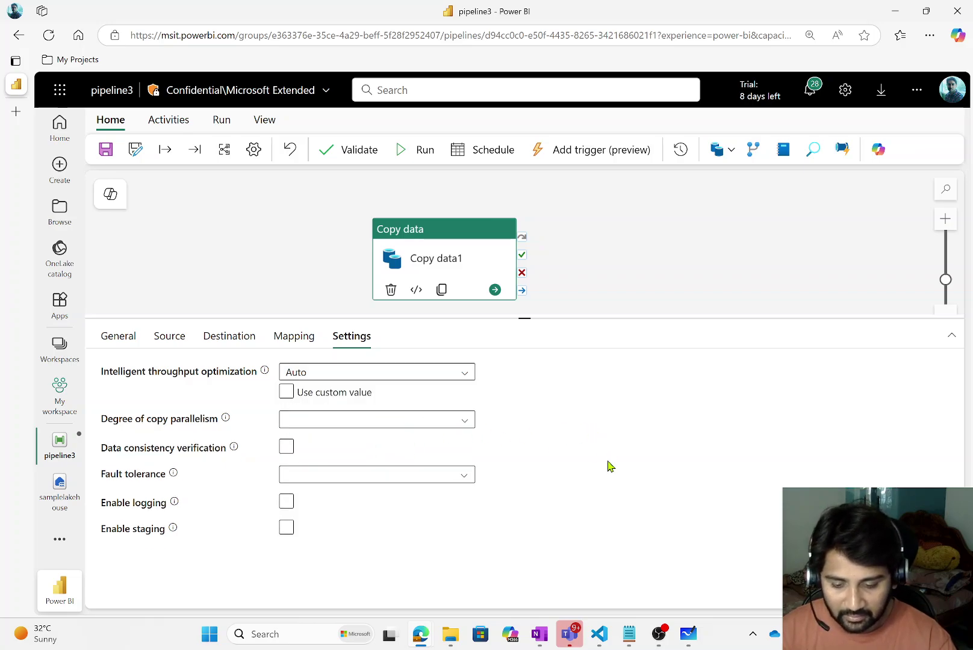
{"action": "left_click", "coordinate": [470, 476]}
{"action": "left_click", "coordinate": [615, 478]}
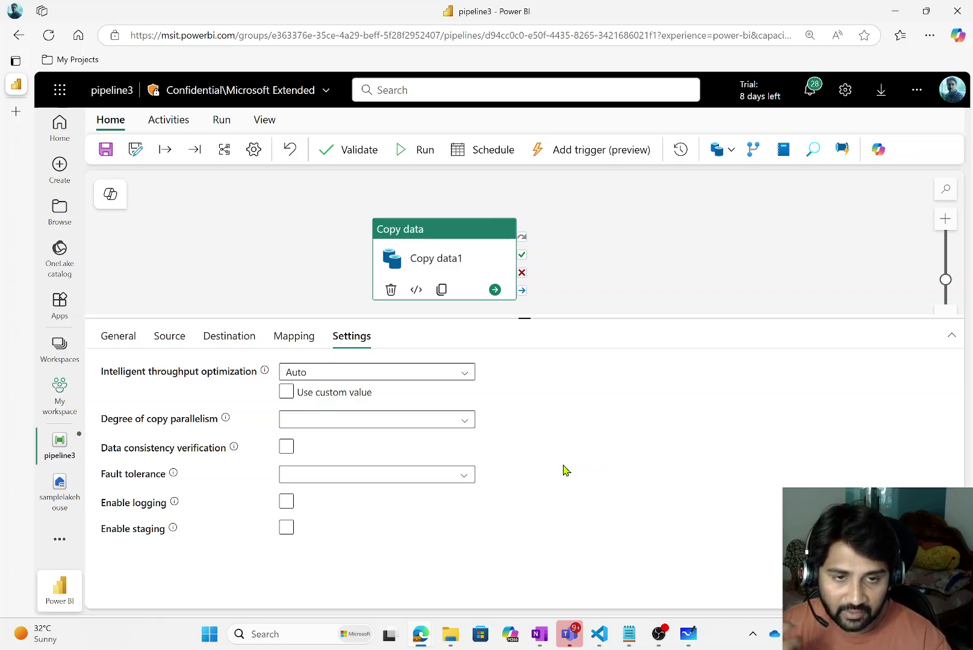
Step: Reselect Copy data1 and check its Source and Destination tabs
{"action": "left_click", "coordinate": [278, 231]}
{"action": "left_click", "coordinate": [436, 266]}
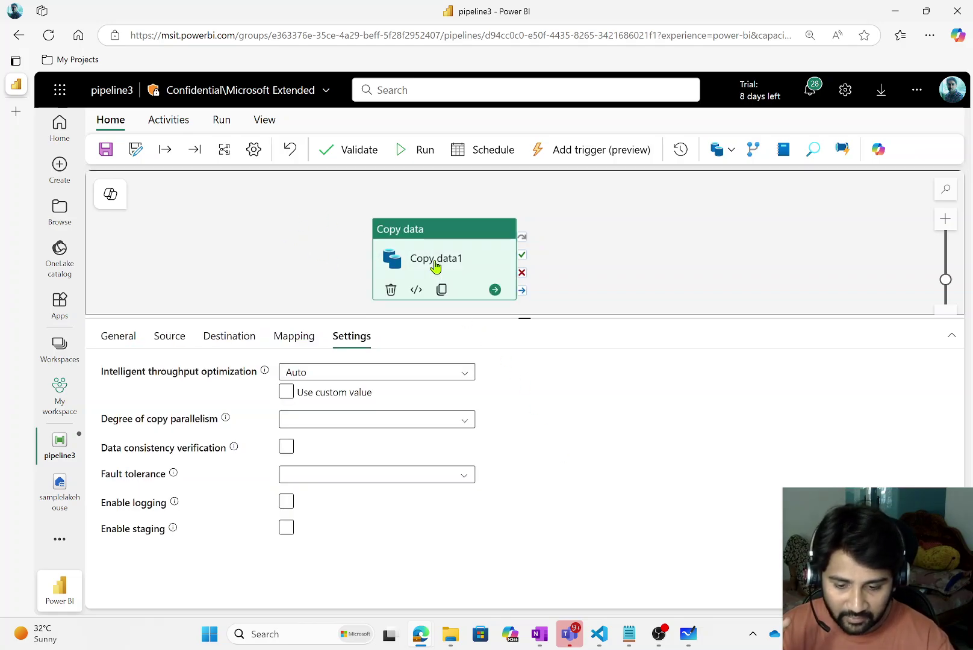
{"action": "left_click", "coordinate": [171, 338]}
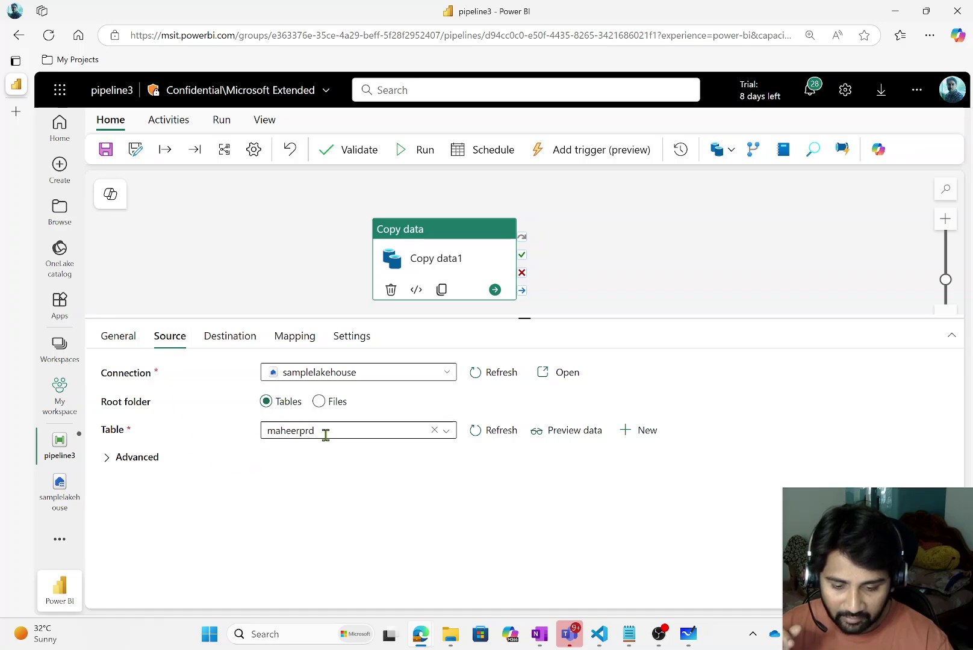
{"action": "left_click", "coordinate": [229, 339]}
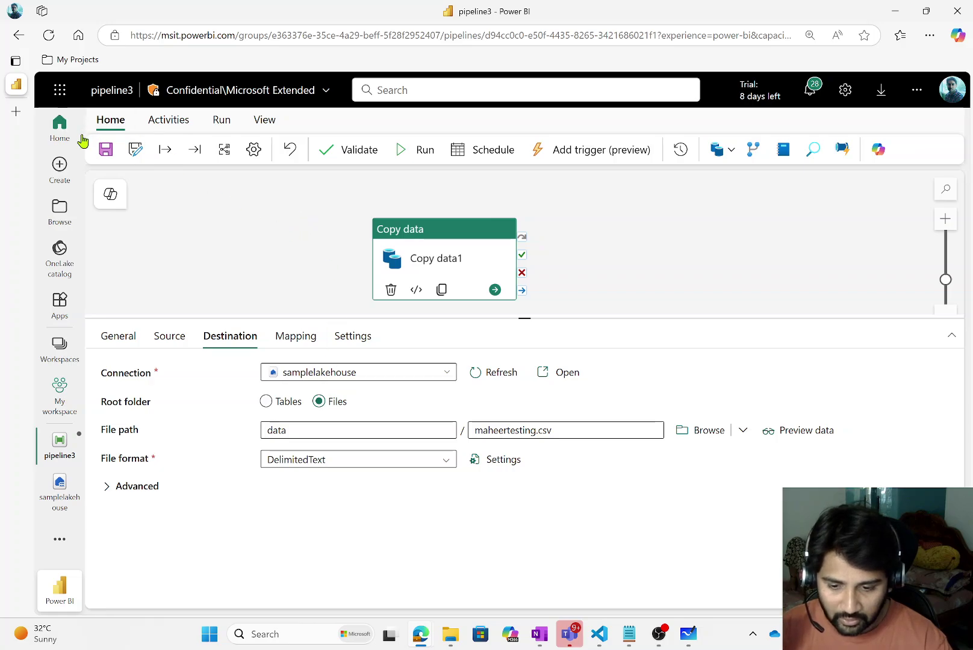
Step: Save pipeline3, run it, and refresh the activity status until Copy data1 succeeds
{"action": "left_click", "coordinate": [105, 149]}
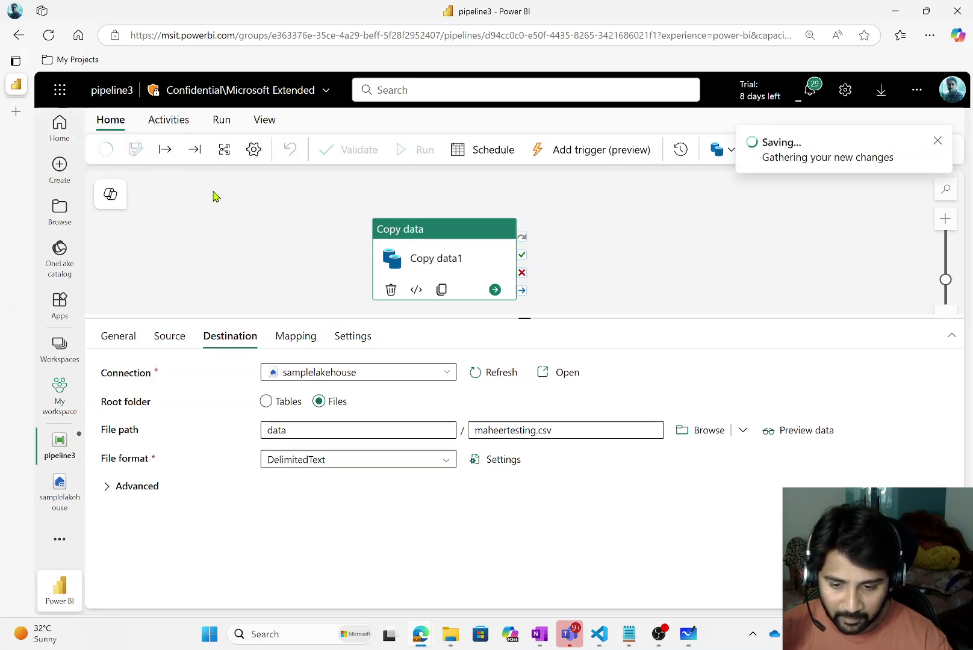
{"action": "left_click", "coordinate": [216, 128]}
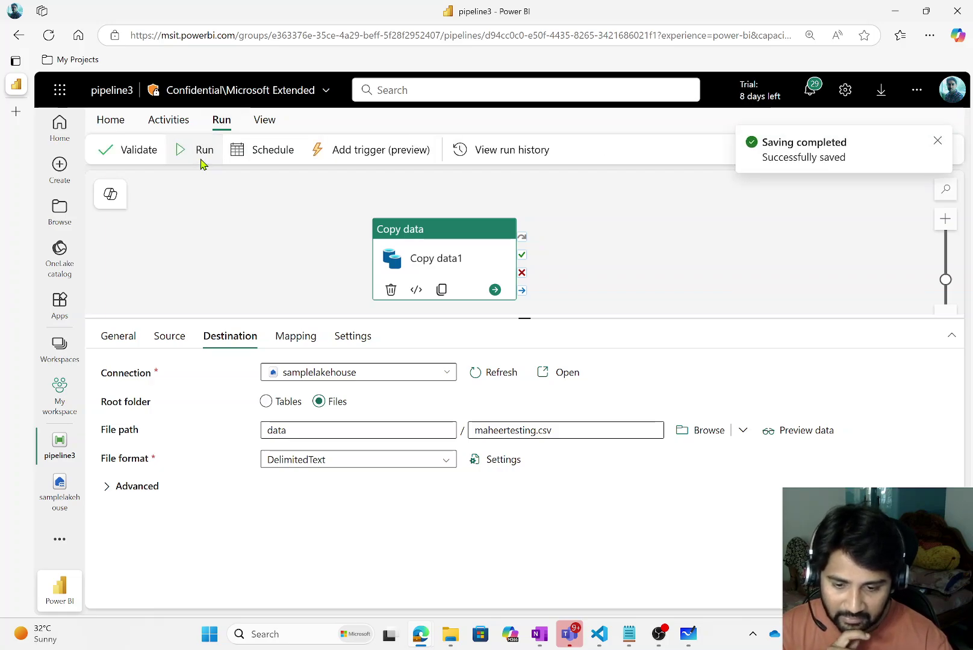
{"action": "left_click", "coordinate": [202, 157]}
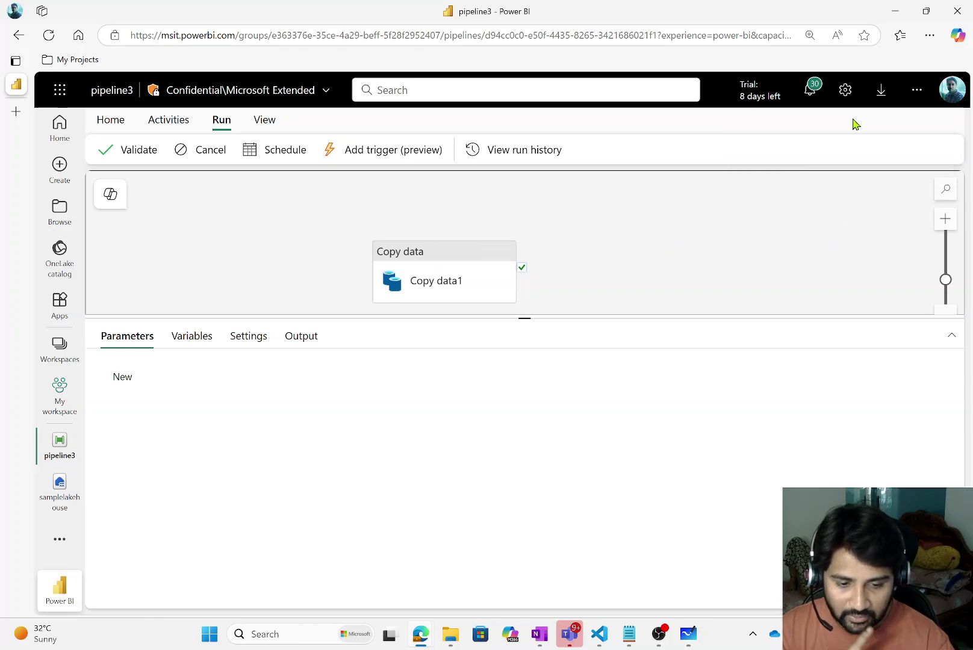
{"action": "left_click", "coordinate": [823, 91]}
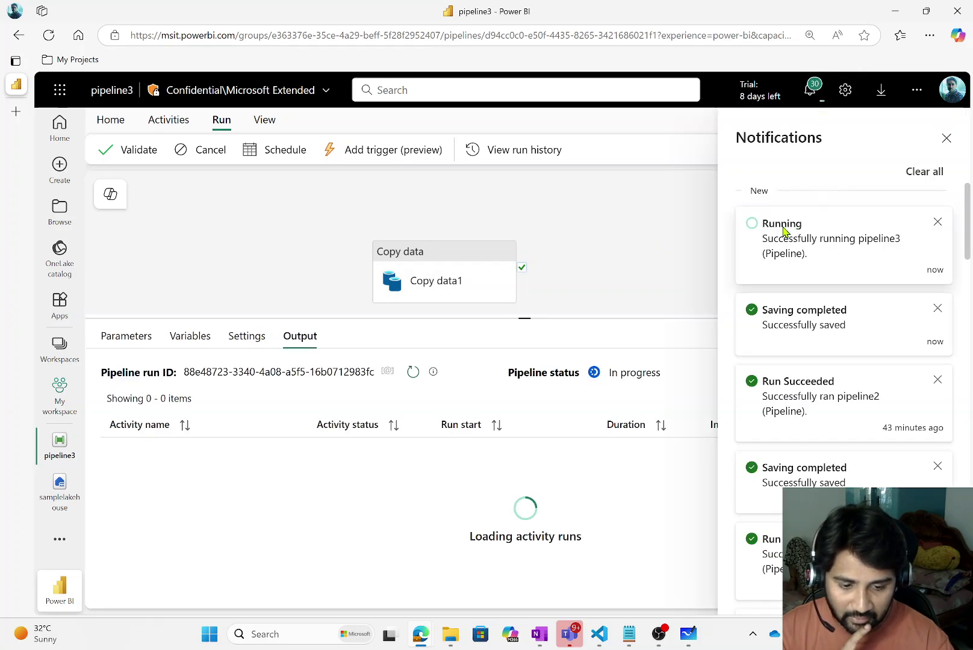
{"action": "left_click", "coordinate": [649, 235]}
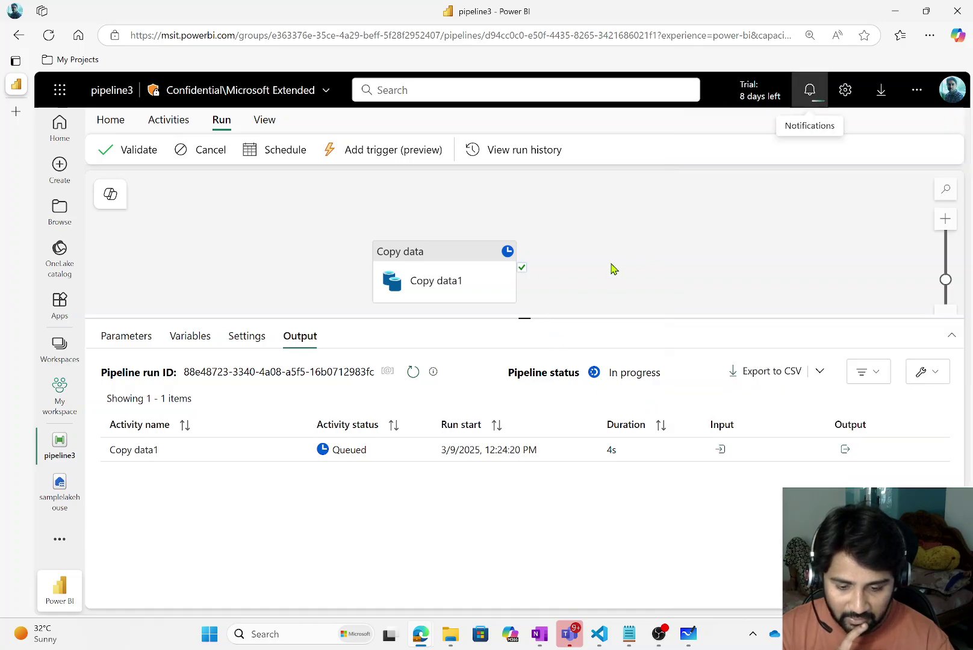
{"action": "left_click", "coordinate": [300, 348]}
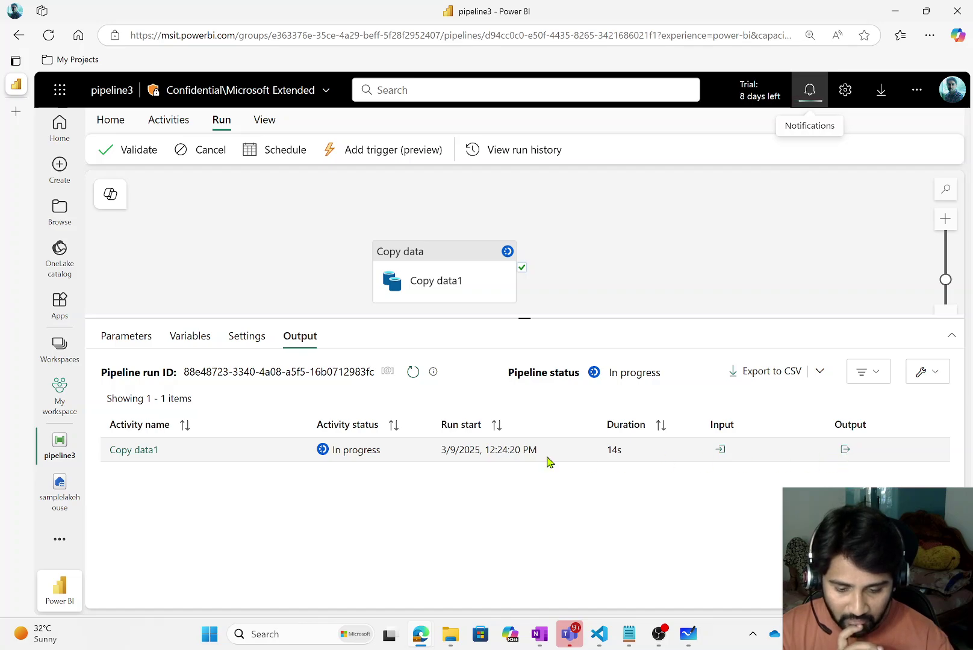
Step: Review the Copy data1 run output and pipeline run ID, then return to samplelakehouse
{"action": "left_click", "coordinate": [845, 450]}
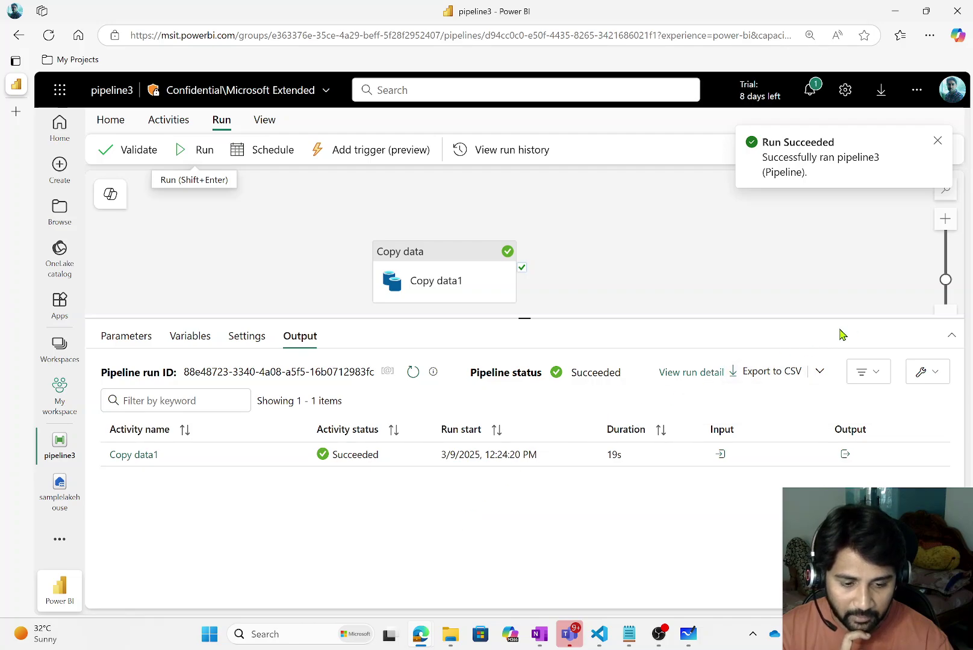
{"action": "left_click", "coordinate": [846, 456]}
{"action": "left_click_drag", "start_coordinate": [759, 399], "coordinate": [659, 369]}
{"action": "left_click", "coordinate": [629, 578]}
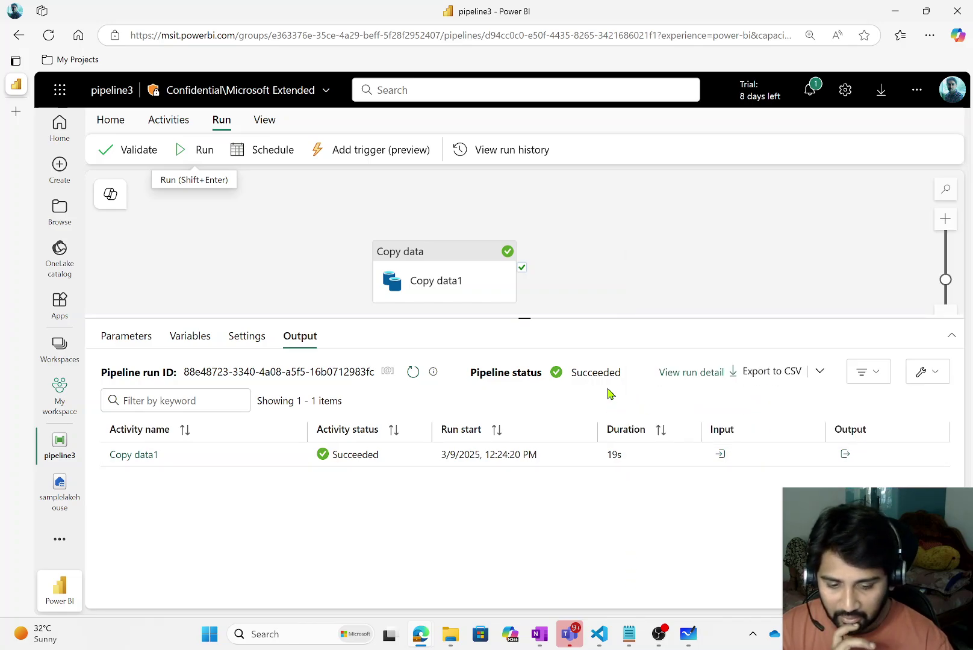
{"action": "left_click", "coordinate": [368, 376]}
{"action": "left_click_drag", "start_coordinate": [366, 376], "coordinate": [199, 377]}
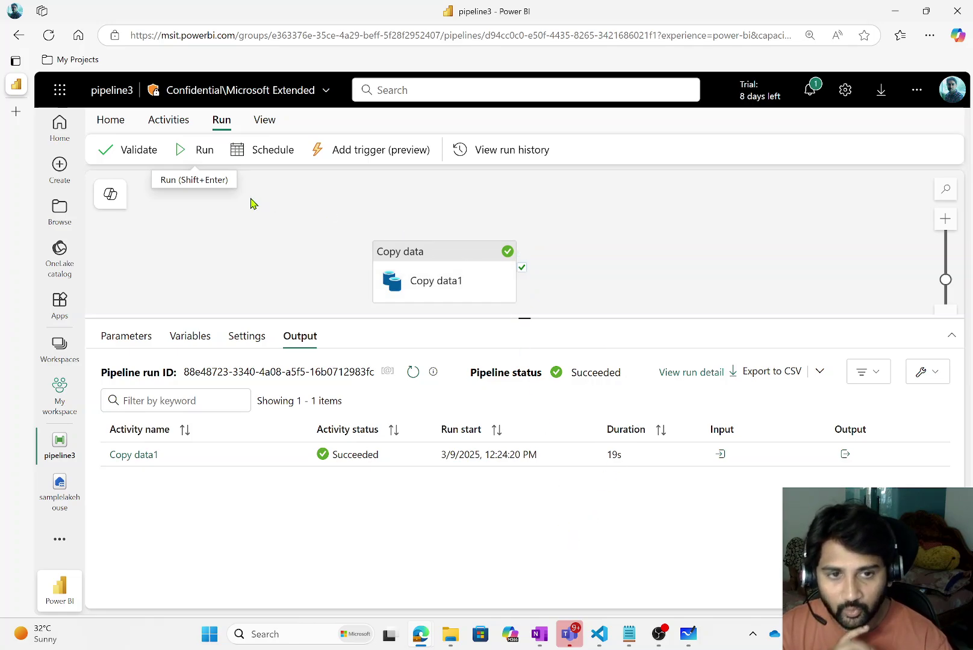
{"action": "left_click", "coordinate": [50, 515]}
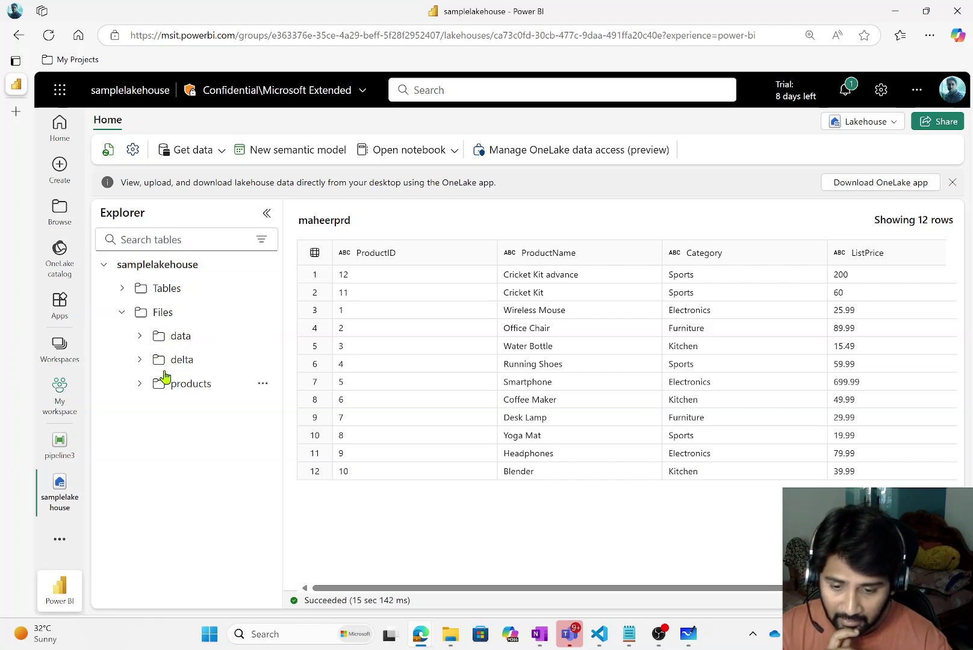
Step: Refresh the data folder under samplelakehouse Files to show the new output file
{"action": "left_click", "coordinate": [180, 346]}
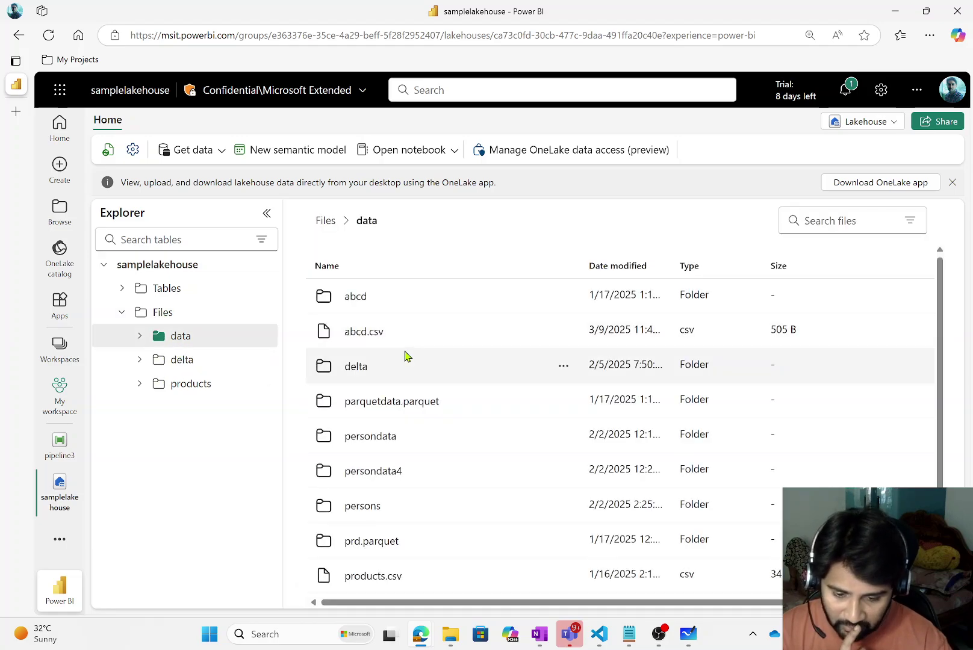
{"action": "scroll", "coordinate": [404, 361], "scroll_direction": "down", "scroll_amount": 2}
{"action": "scroll", "coordinate": [396, 472], "scroll_direction": "up", "scroll_amount": 1}
{"action": "scroll", "coordinate": [398, 482], "scroll_direction": "up", "scroll_amount": 1}
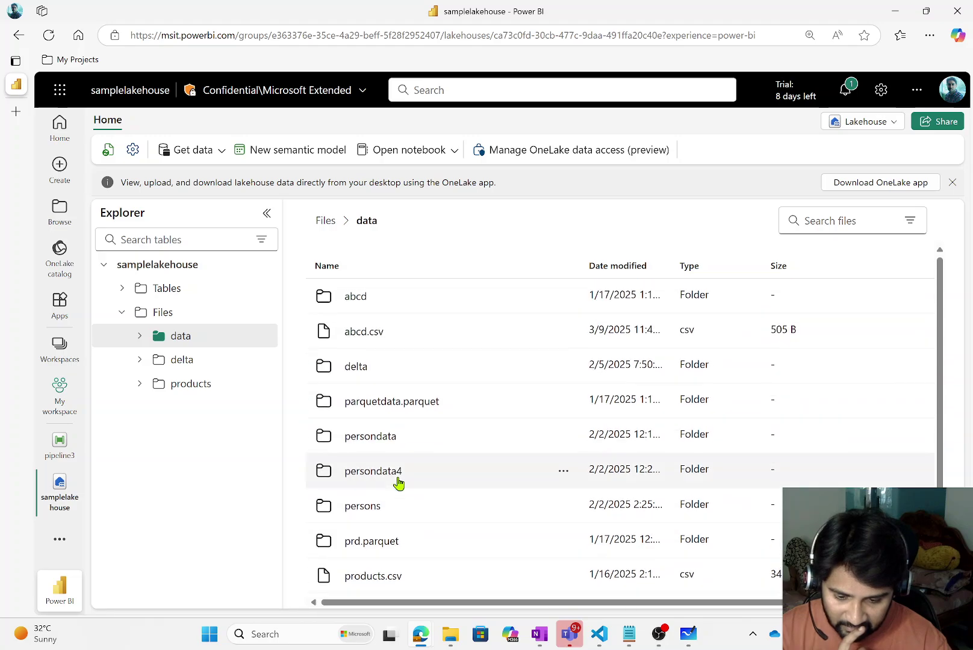
{"action": "scroll", "coordinate": [419, 469], "scroll_direction": "down", "scroll_amount": 2}
{"action": "scroll", "coordinate": [423, 467], "scroll_direction": "up", "scroll_amount": 2}
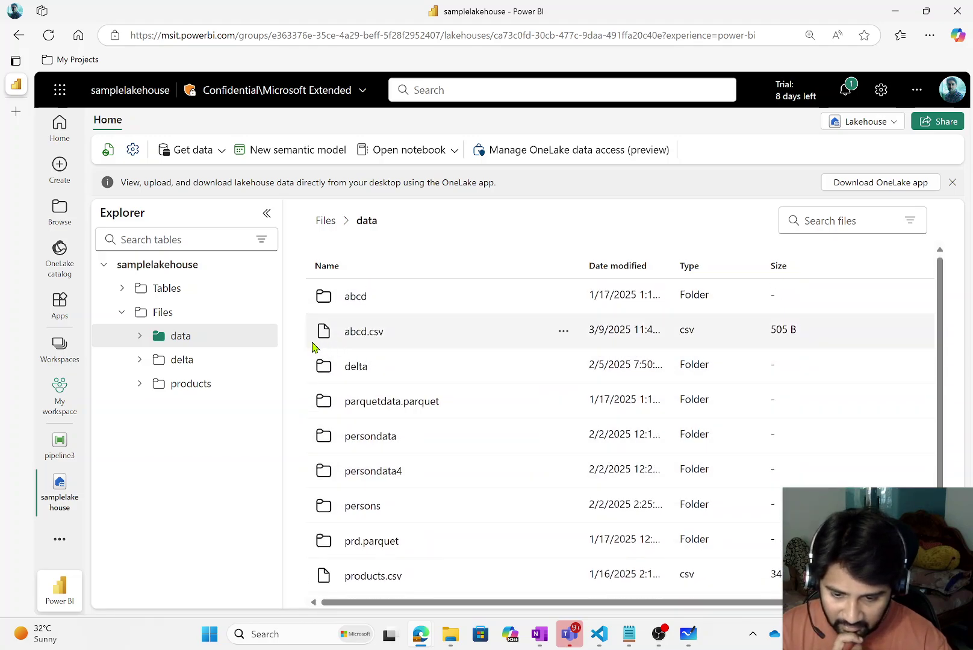
{"action": "left_click", "coordinate": [262, 335]}
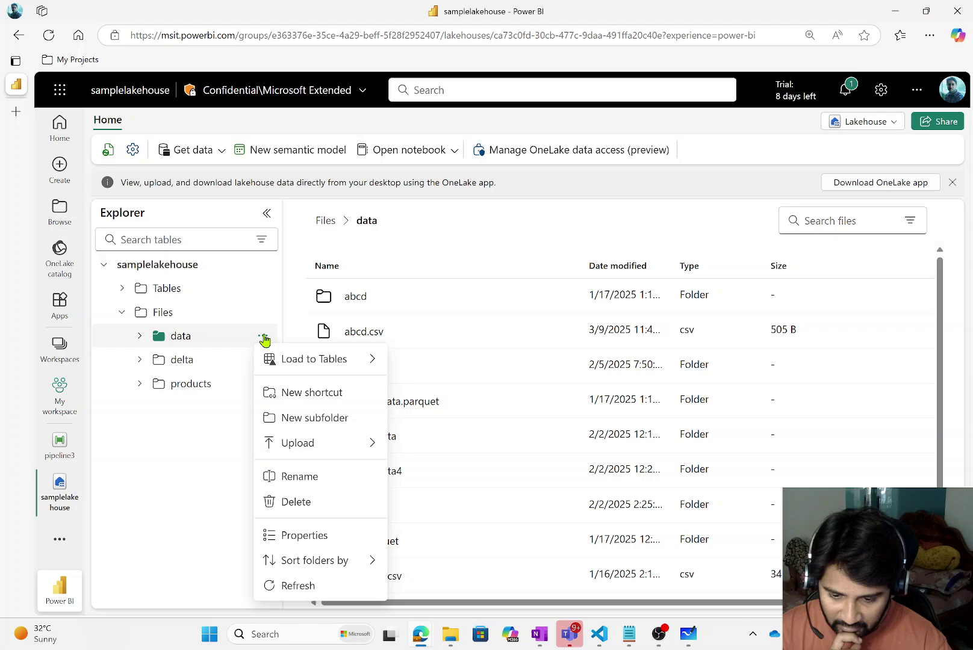
{"action": "left_click", "coordinate": [309, 587]}
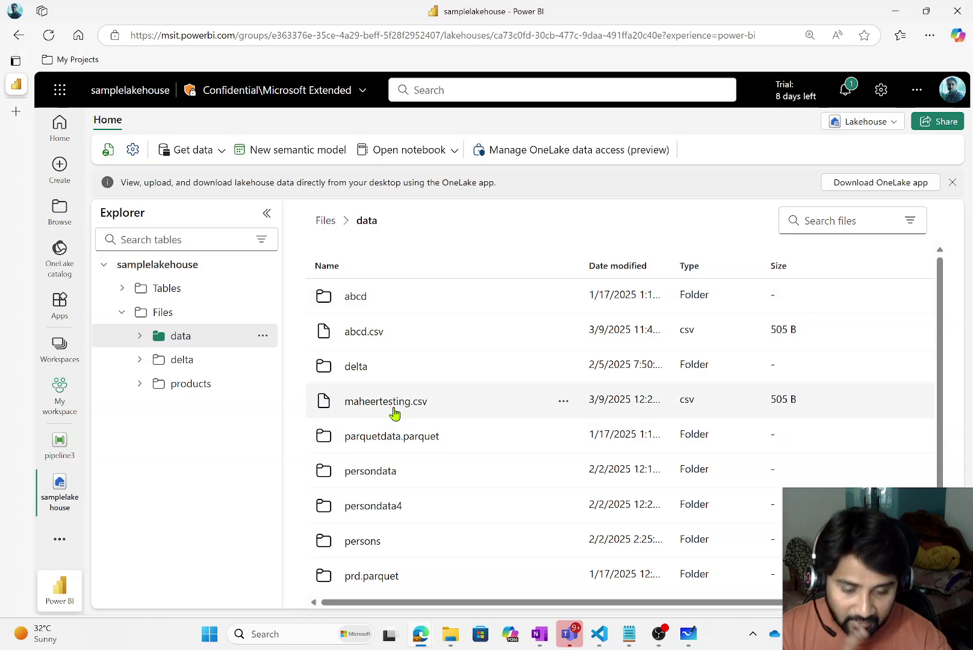
Step: Preview maheertesting.csv to confirm it holds the 12 product rows
{"action": "left_click", "coordinate": [395, 413]}
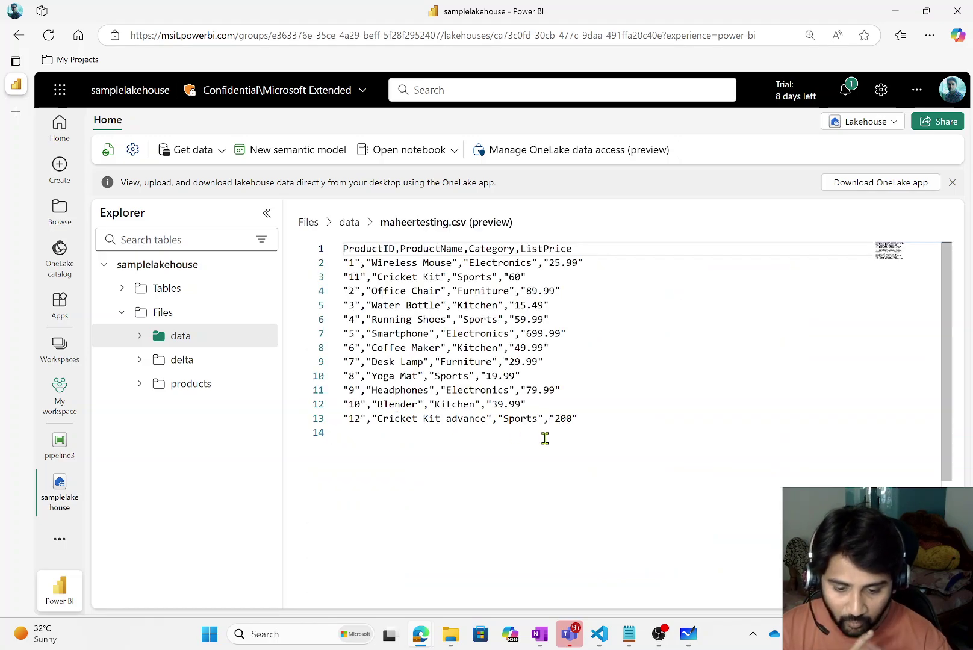
{"action": "left_click_drag", "start_coordinate": [579, 420], "coordinate": [367, 248]}
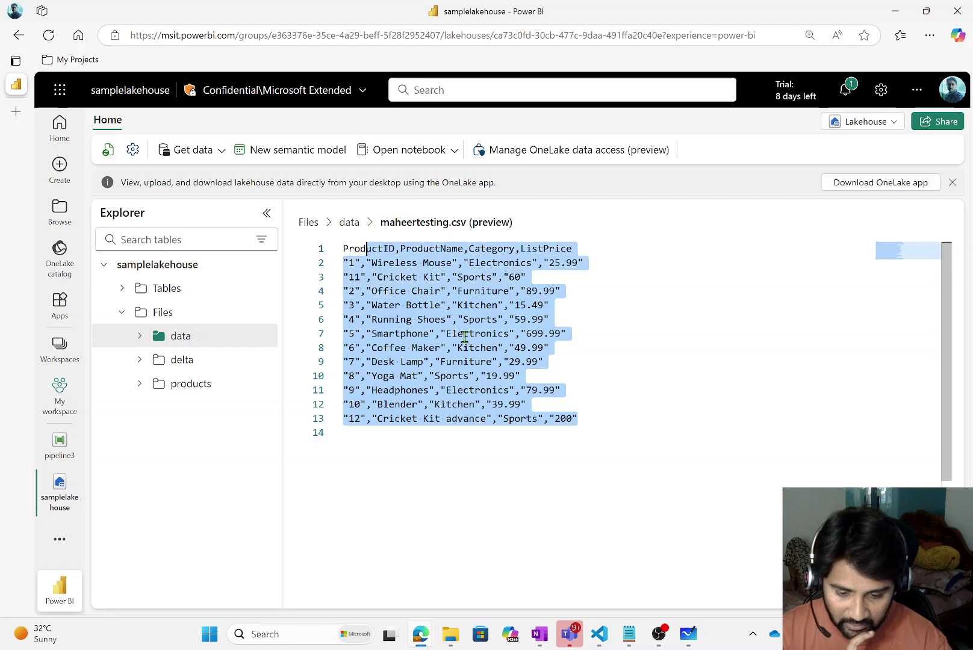
{"action": "left_click", "coordinate": [562, 477]}
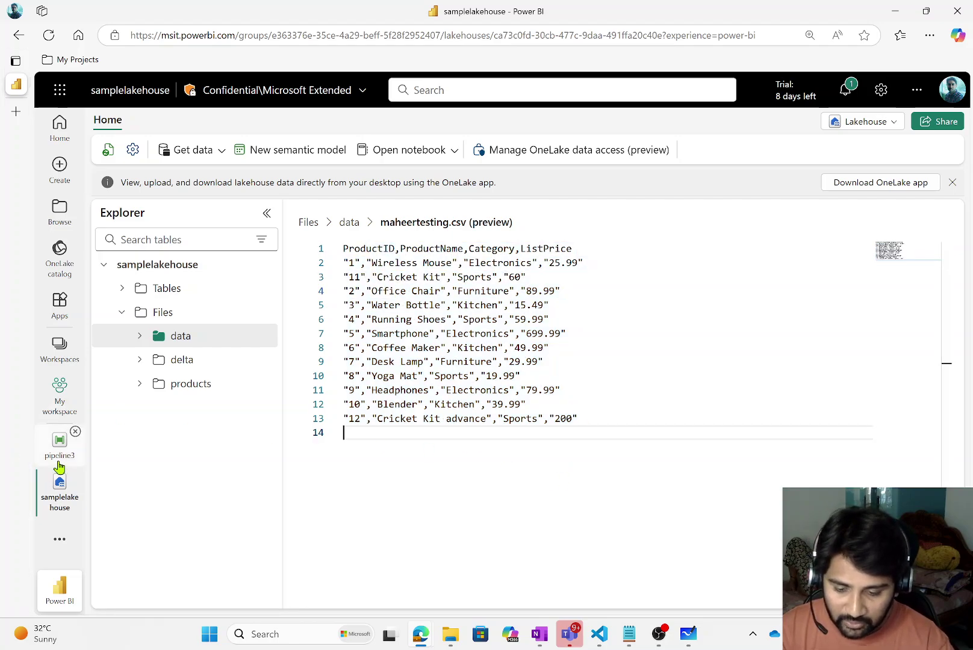
Step: Go back to pipeline3's Copy data1 activity, then move to the OneNote Copy Data notes
{"action": "left_click", "coordinate": [60, 446]}
{"action": "left_click", "coordinate": [461, 258]}
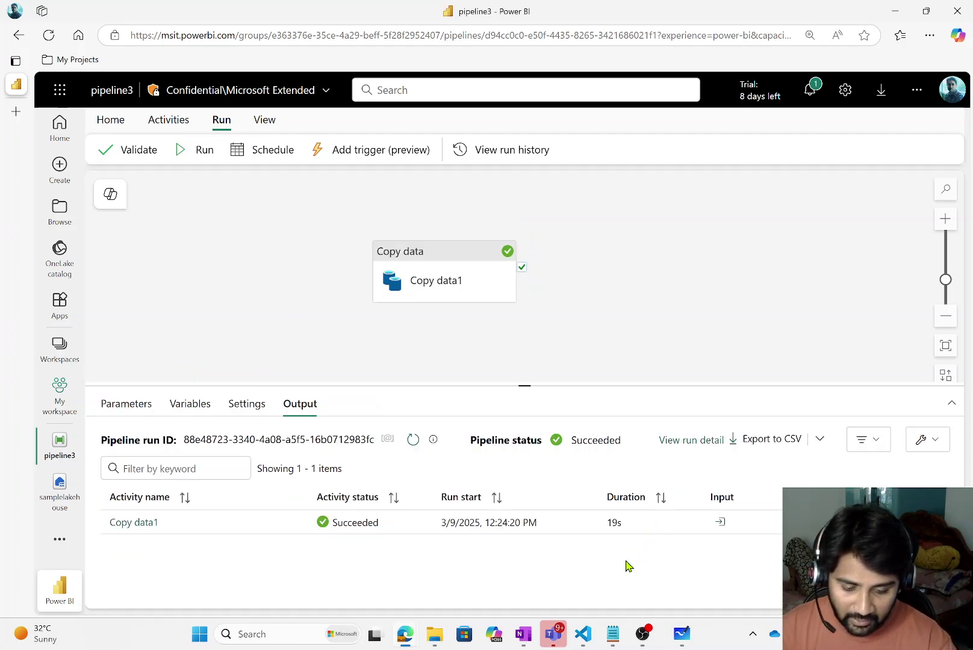
{"action": "left_click", "coordinate": [538, 638]}
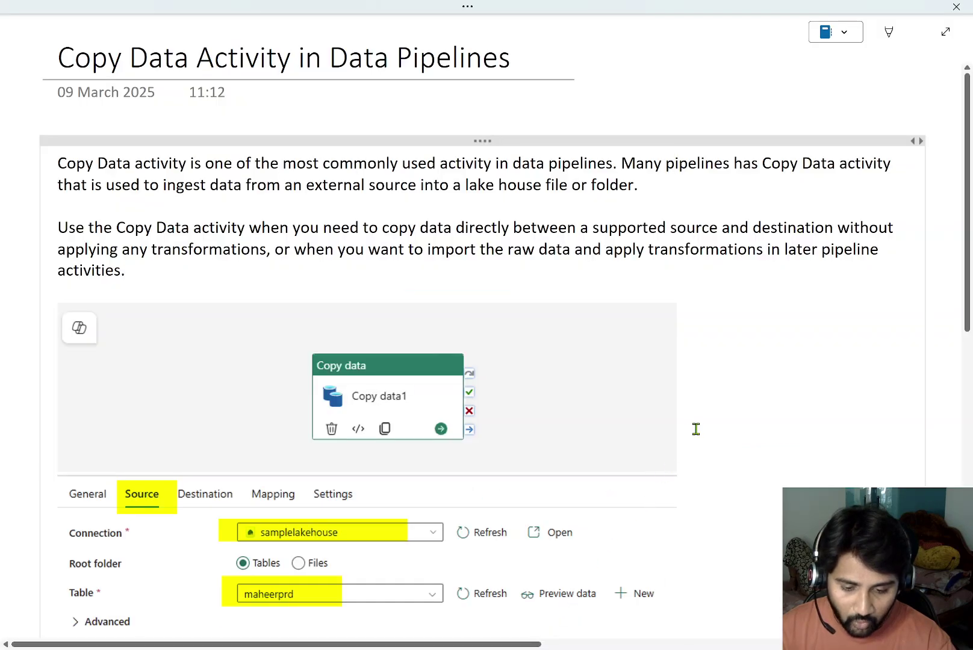